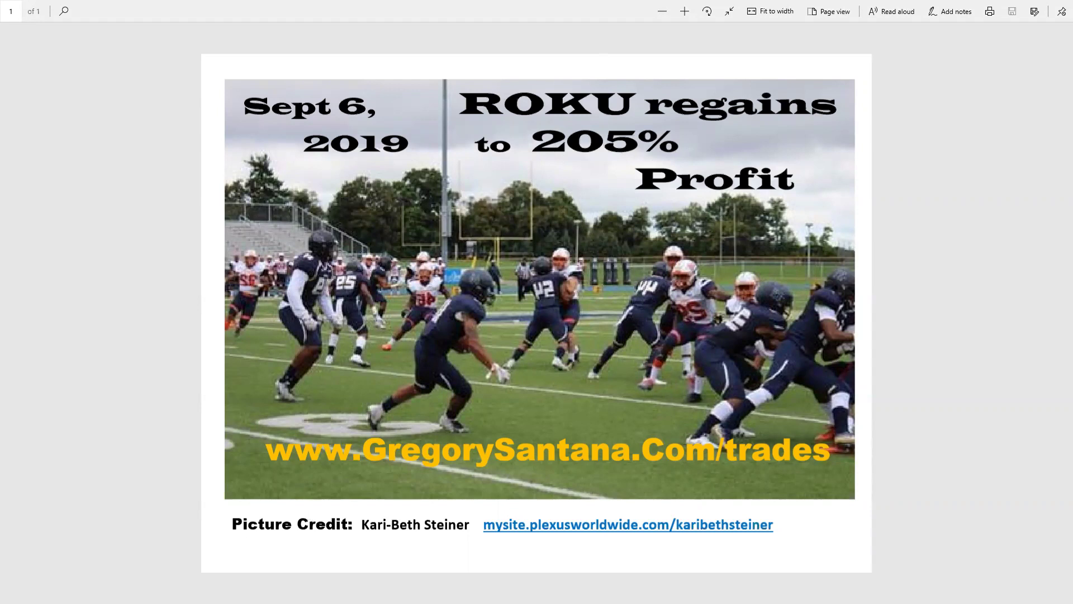
# With the ROKU chart and account statement side by side, move ROKU's stop alert from mark below 160.61 to 164.74.
pyautogui.moveTo(315, 591)
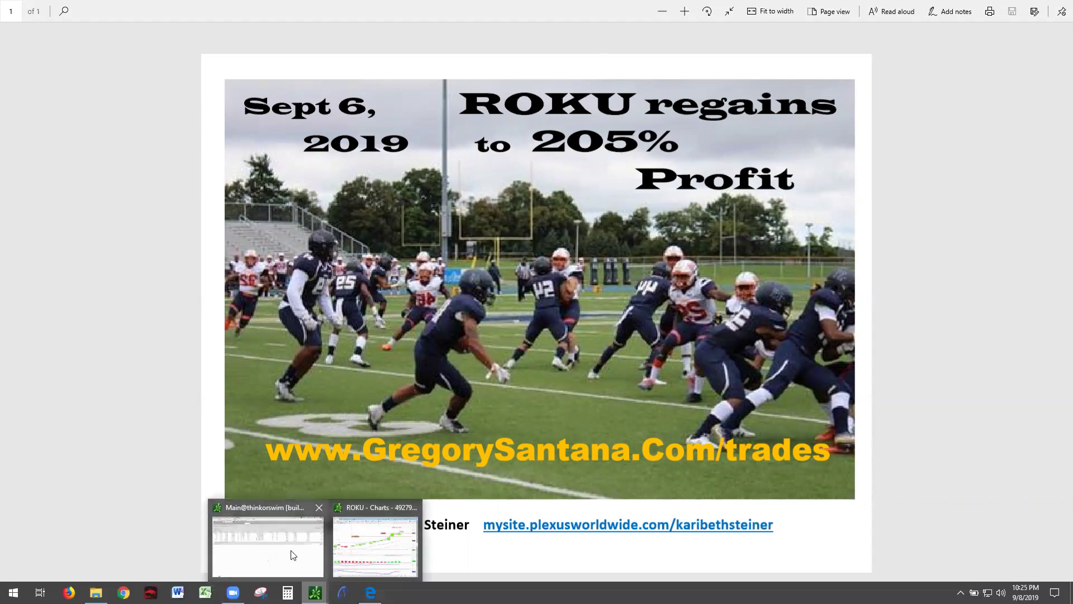
pyautogui.moveTo(292, 554)
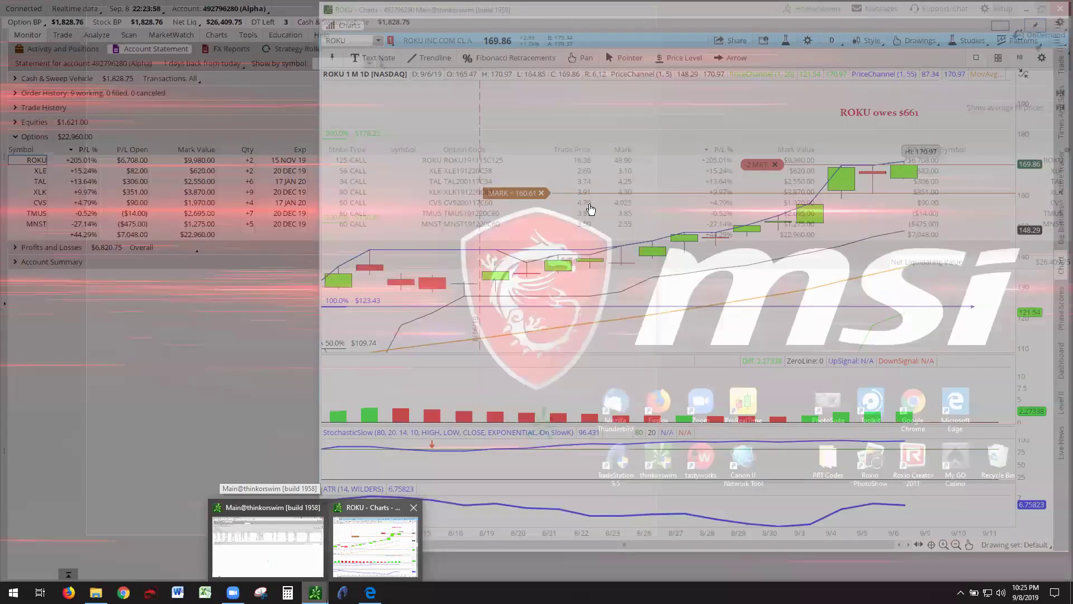
pyautogui.click(371, 530)
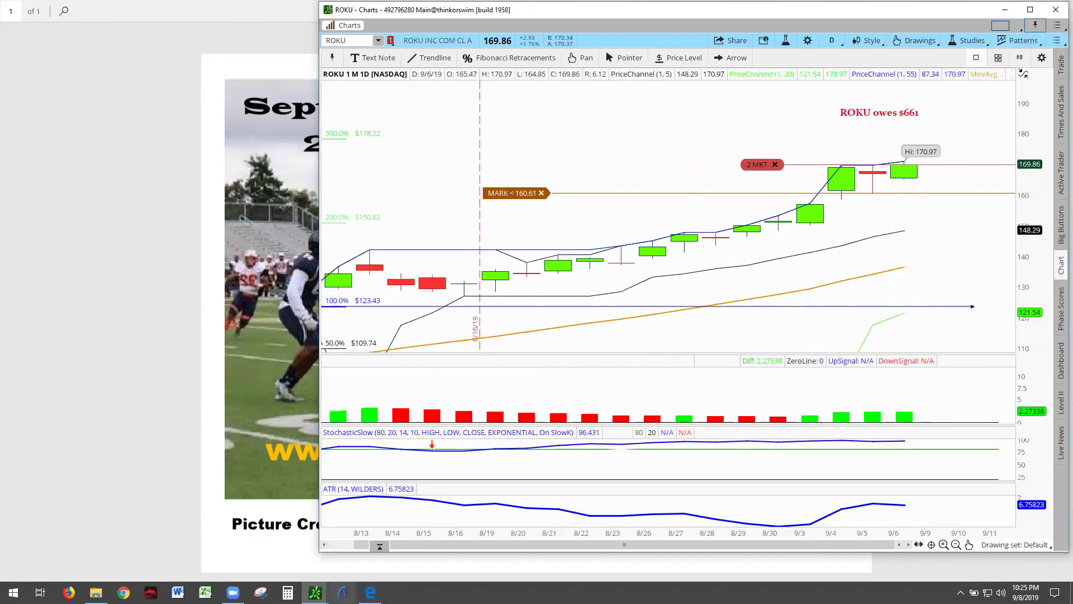
pyautogui.moveTo(314, 592)
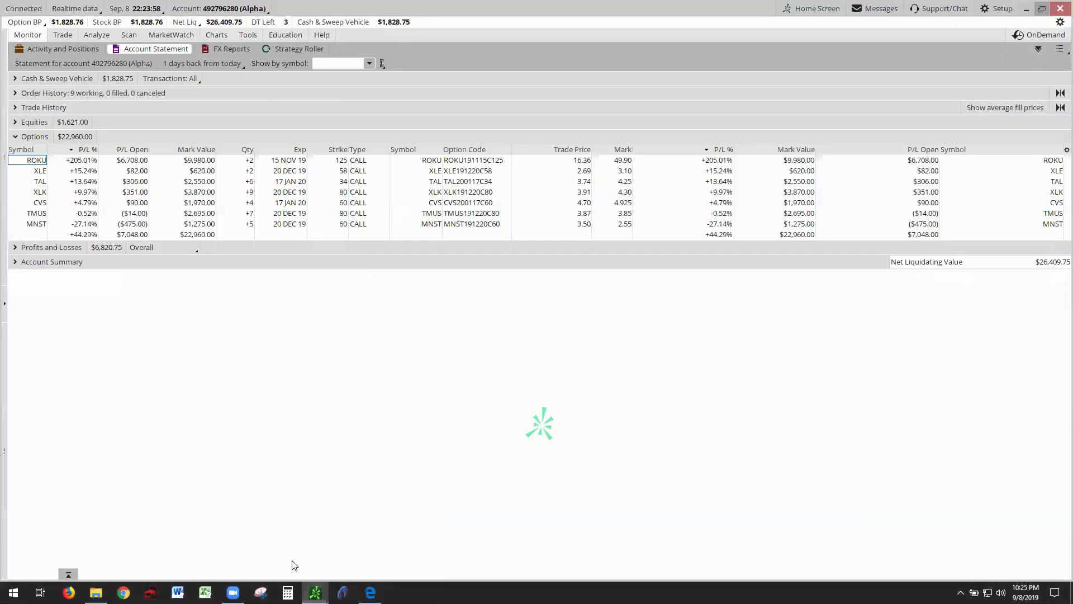
pyautogui.click(292, 565)
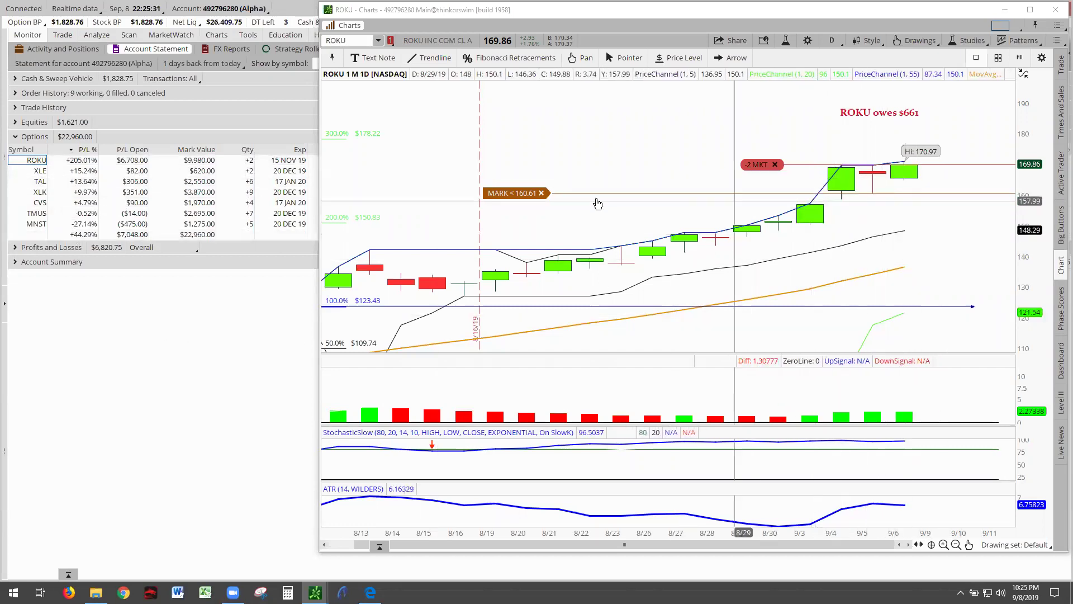
pyautogui.moveTo(511, 194); pyautogui.dragTo(510, 185)
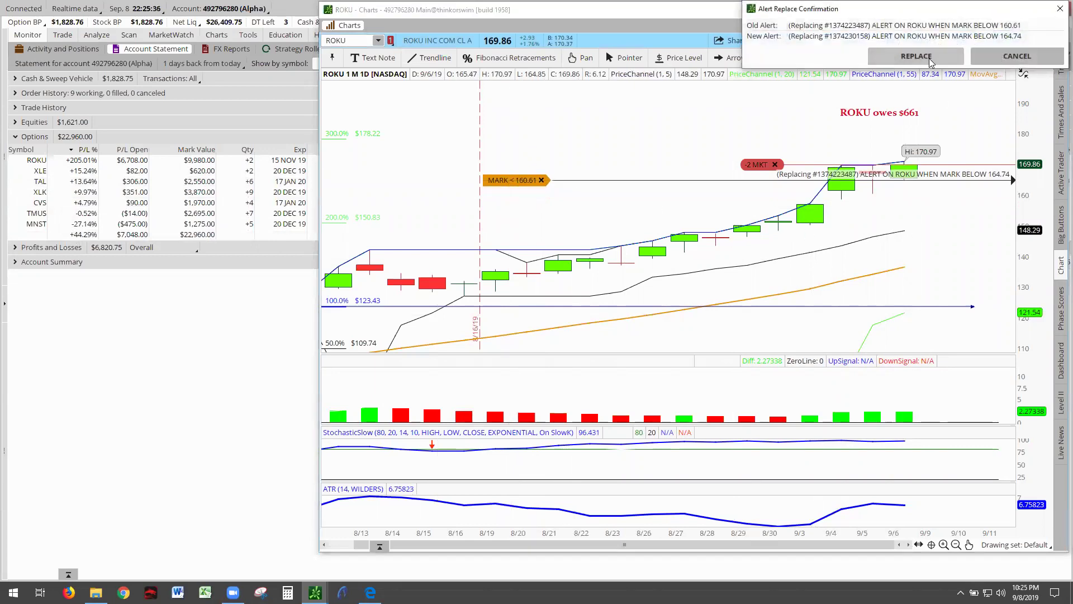
pyautogui.click(922, 56)
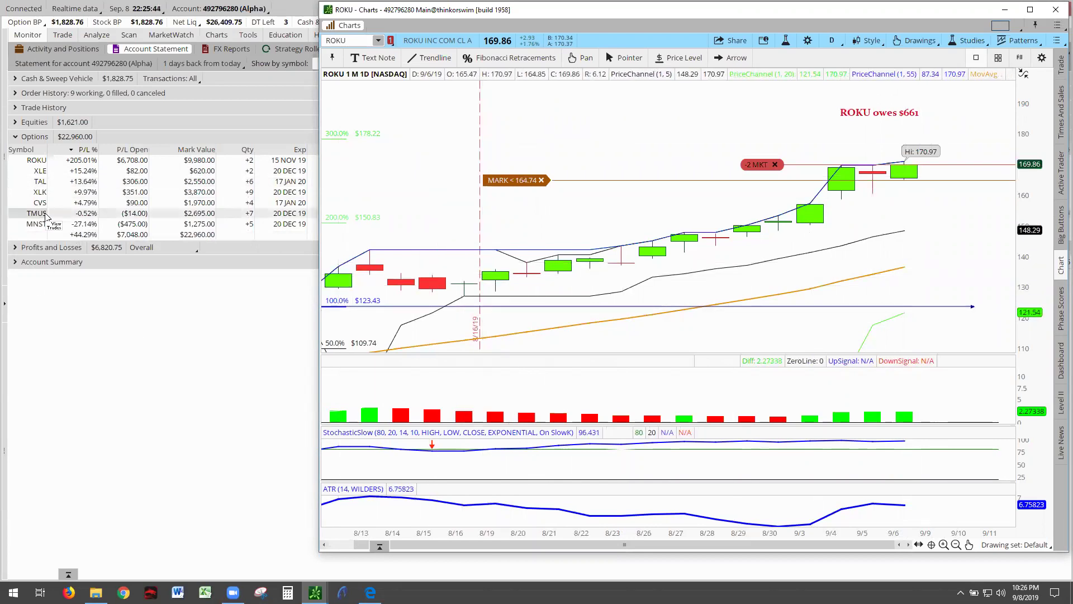
# Send XLE to the red-linked chart and autozoom it to XLE's price range.
pyautogui.rightClick(31, 173)
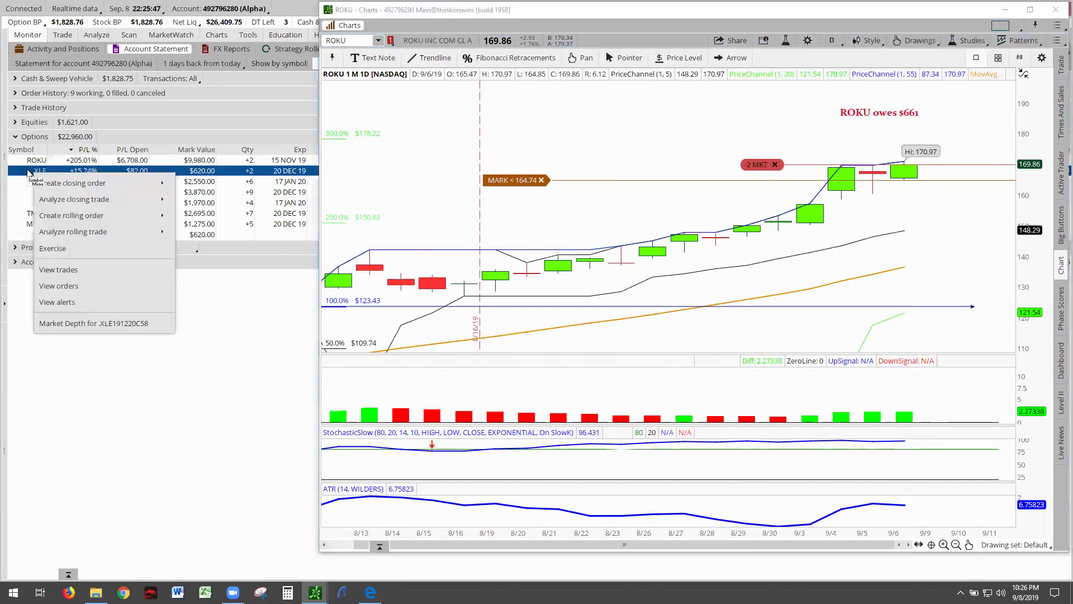
pyautogui.click(178, 386)
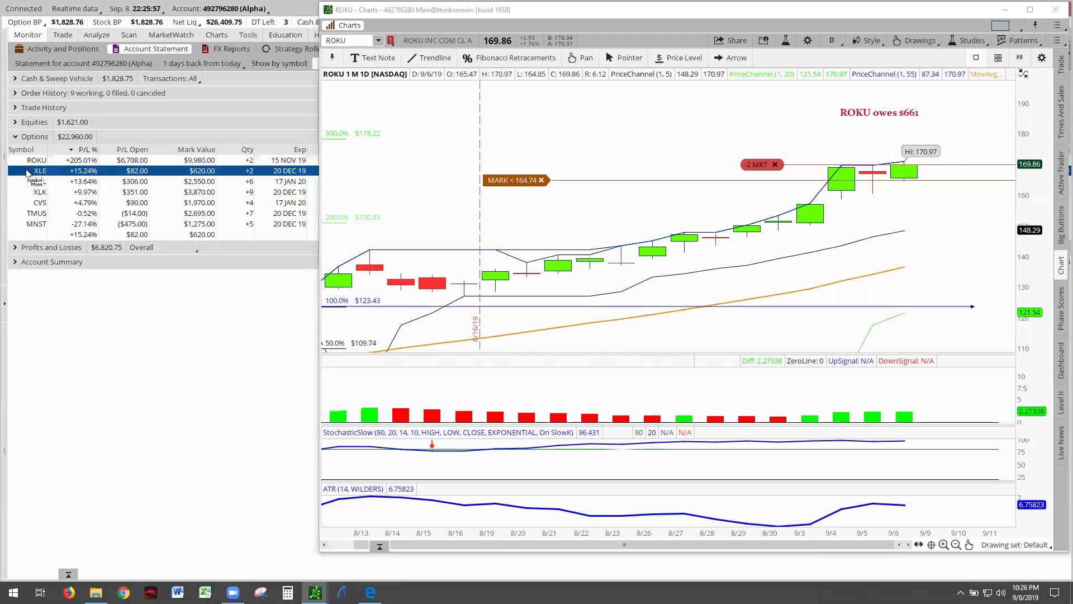
pyautogui.keyDown('ctrl'); pyautogui.click(29, 173); pyautogui.keyUp('ctrl')
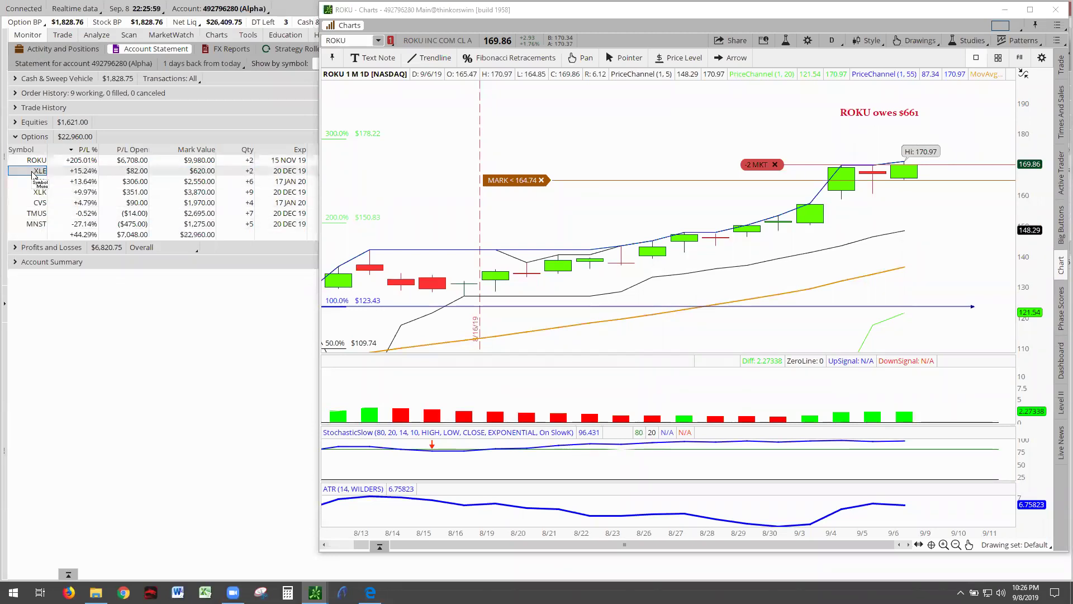
pyautogui.click(32, 175)
pyautogui.moveTo(114, 260)
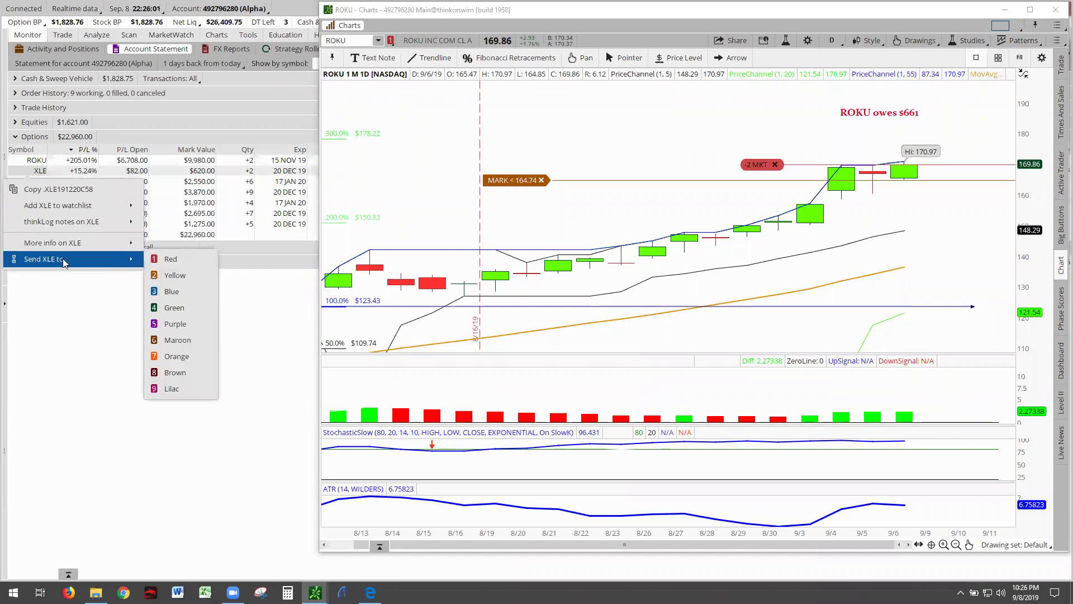
pyautogui.click(171, 260)
pyautogui.rightClick(770, 197)
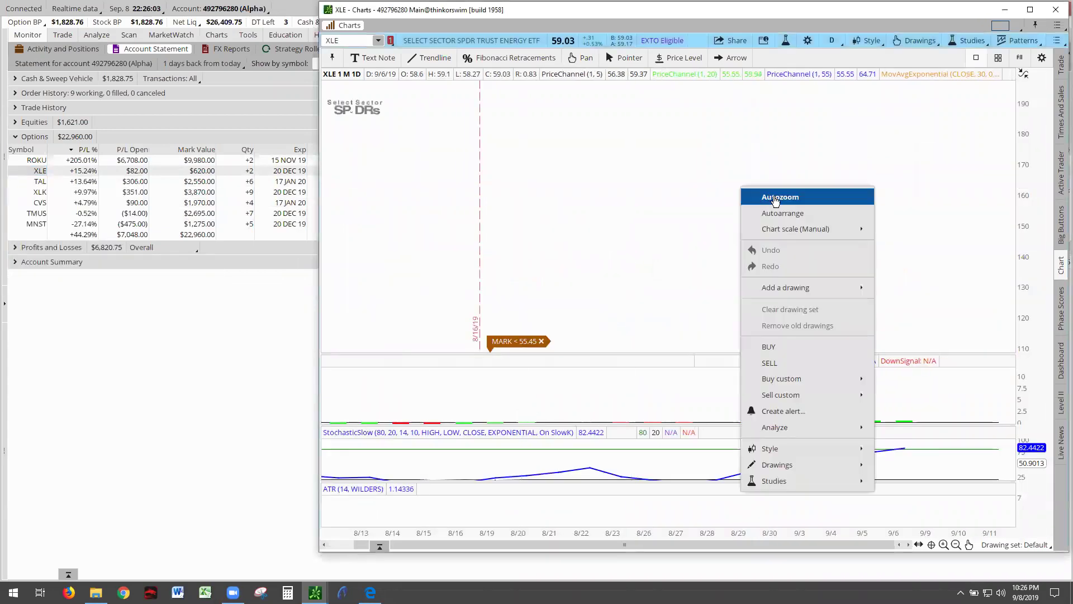
pyautogui.click(774, 197)
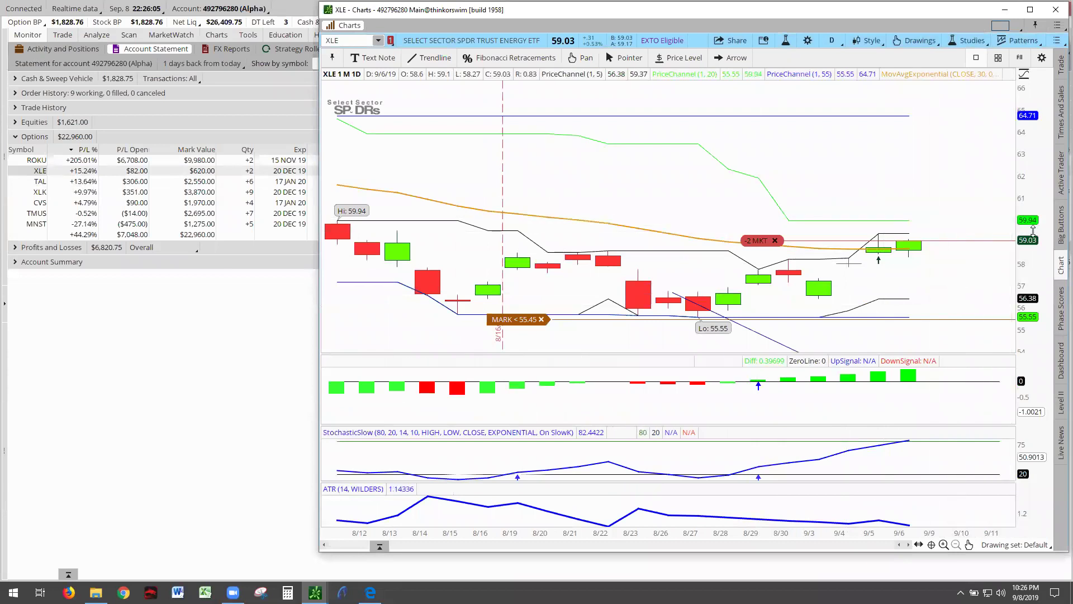
# Pan the XLE chart to bring the 'Alpha owed -$451' note fully into view.
pyautogui.moveTo(1033, 231); pyautogui.dragTo(978, 243)
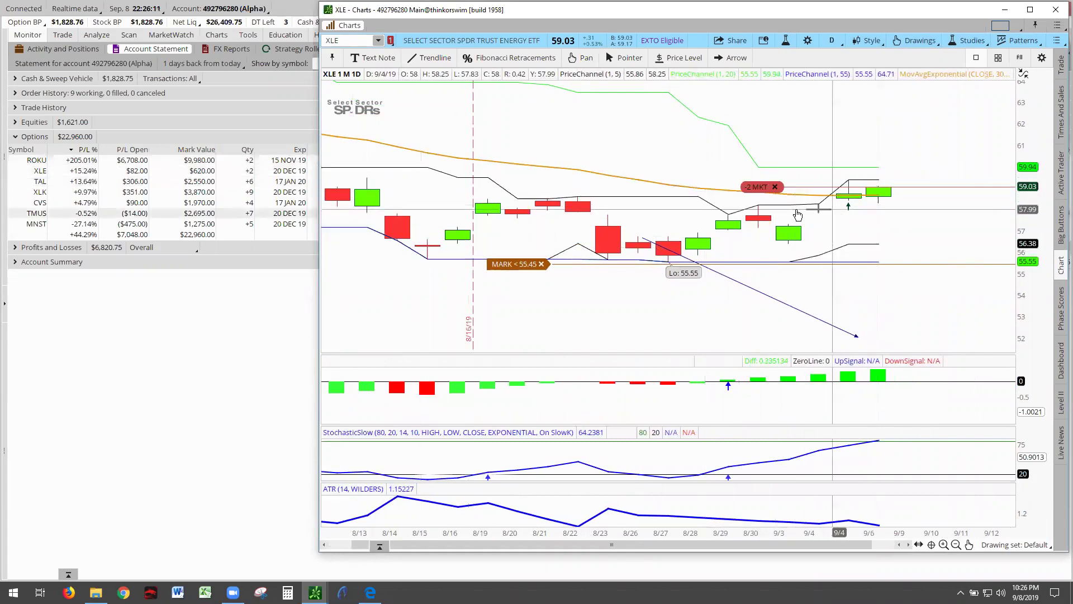
pyautogui.moveTo(917, 203); pyautogui.dragTo(828, 187)
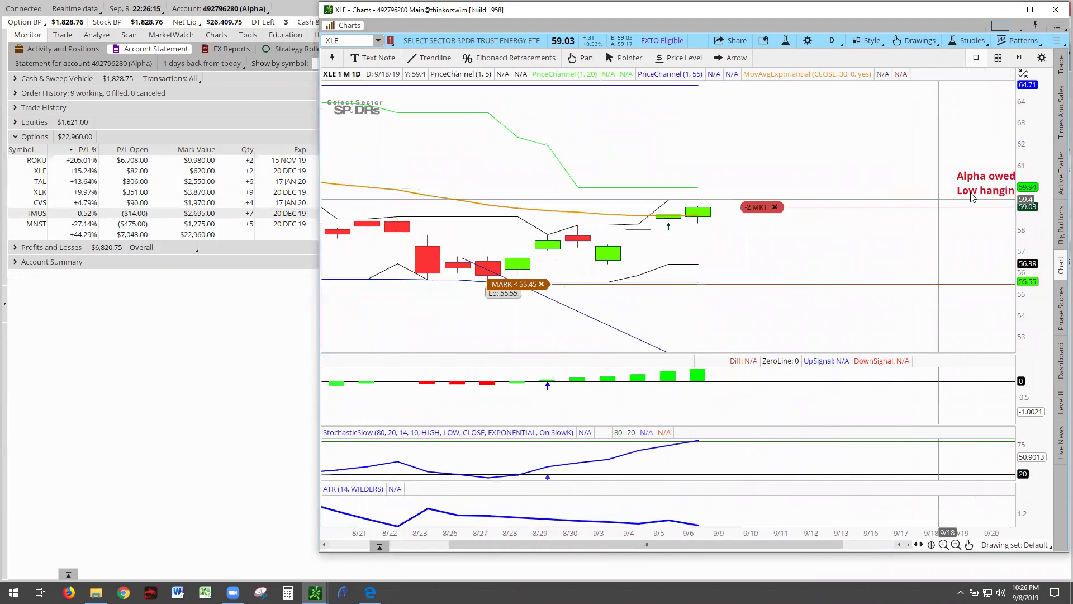
pyautogui.moveTo(973, 197); pyautogui.dragTo(834, 183)
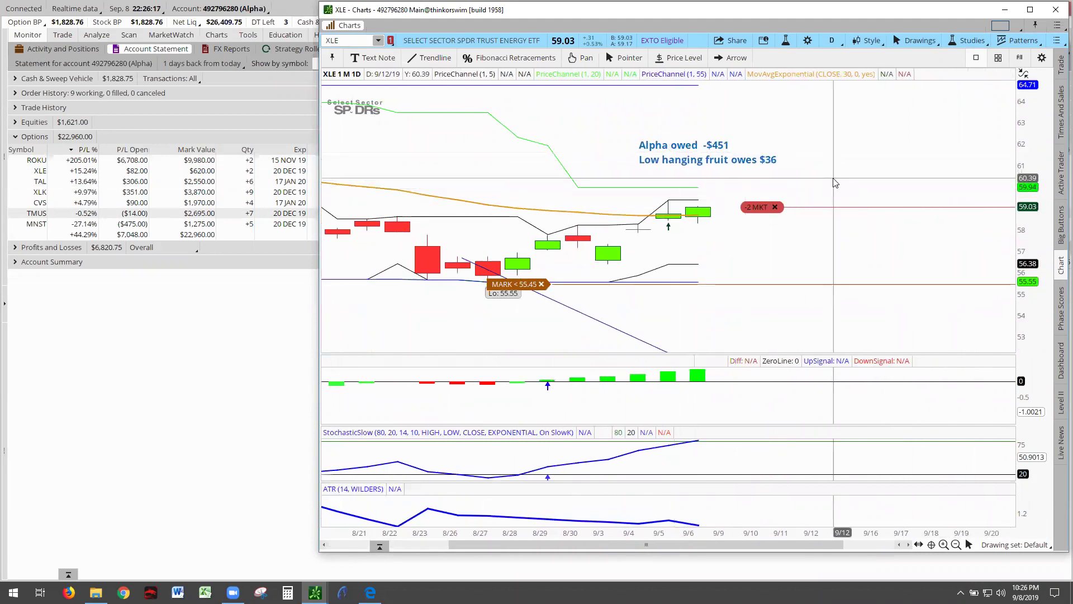
pyautogui.scroll(4, 803, 257)
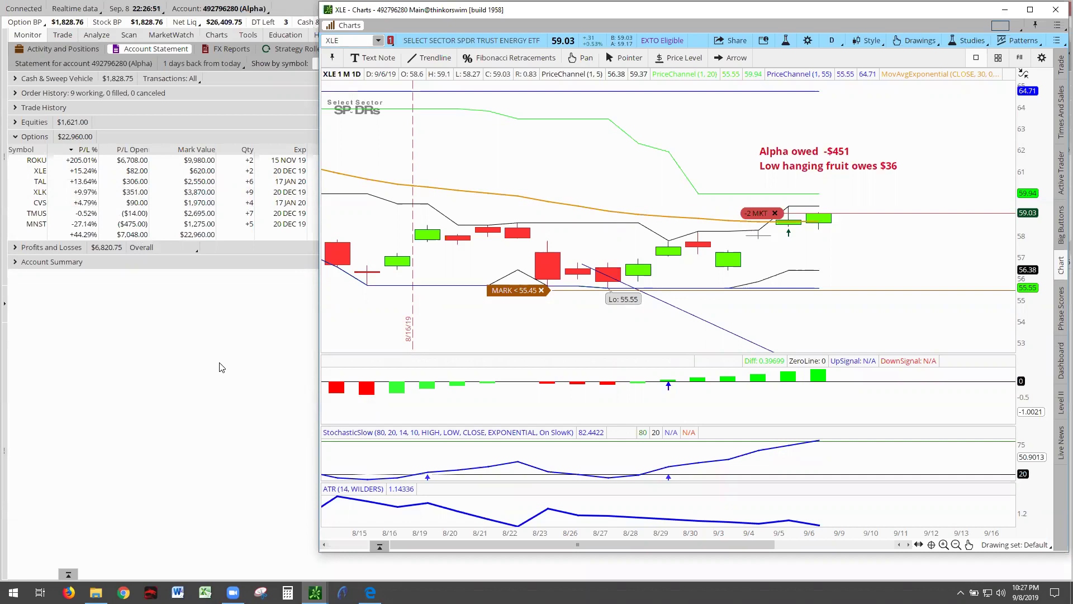
# Send TAL to the red-linked chart and autozoom it to TAL's prices.
pyautogui.rightClick(41, 185)
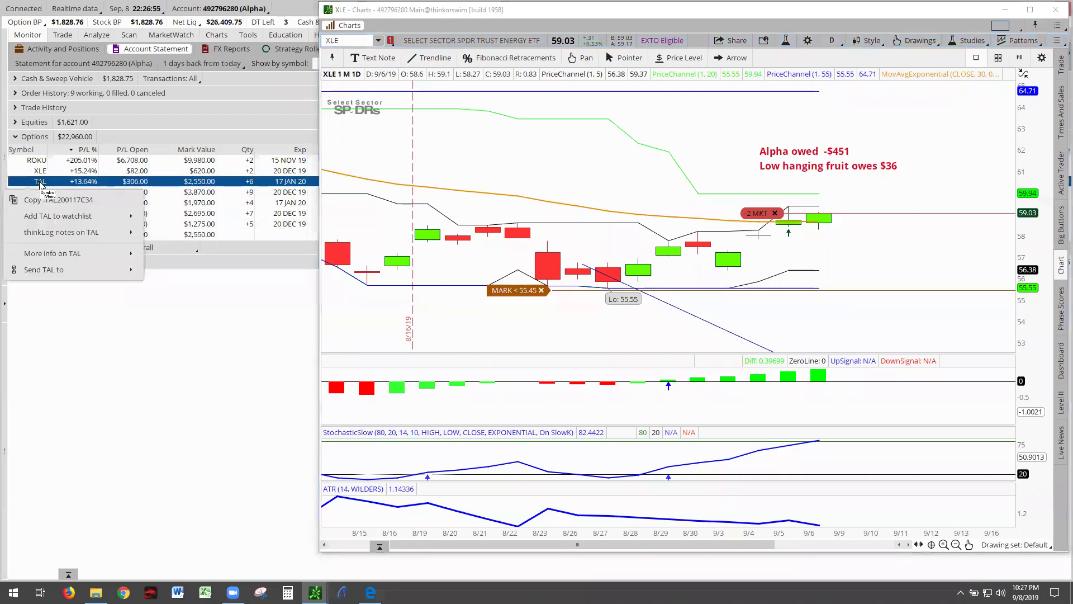
pyautogui.moveTo(125, 274)
pyautogui.click(169, 270)
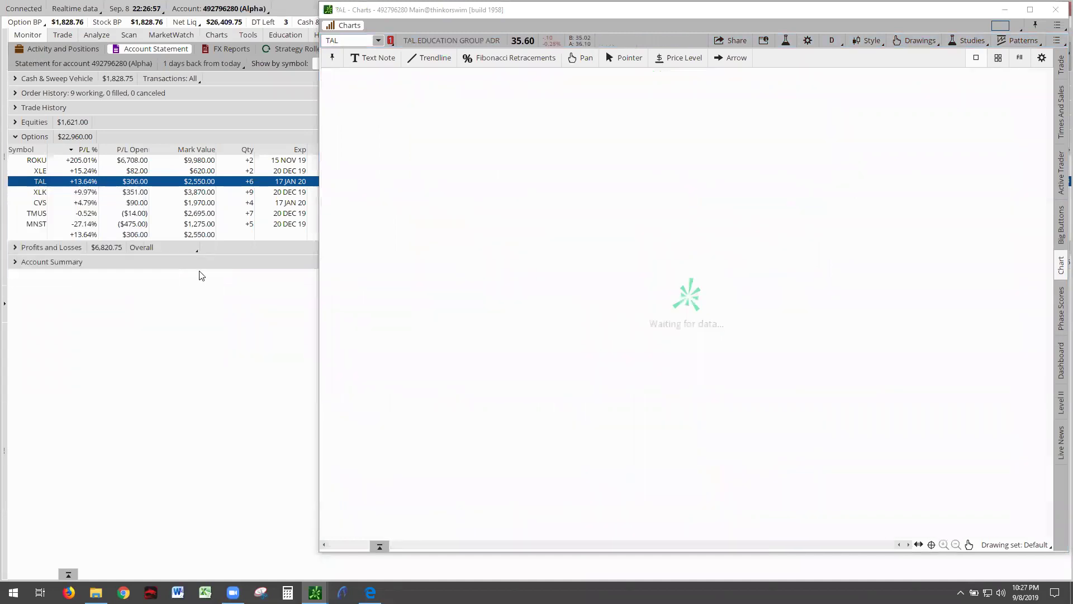
pyautogui.rightClick(578, 207)
pyautogui.click(604, 215)
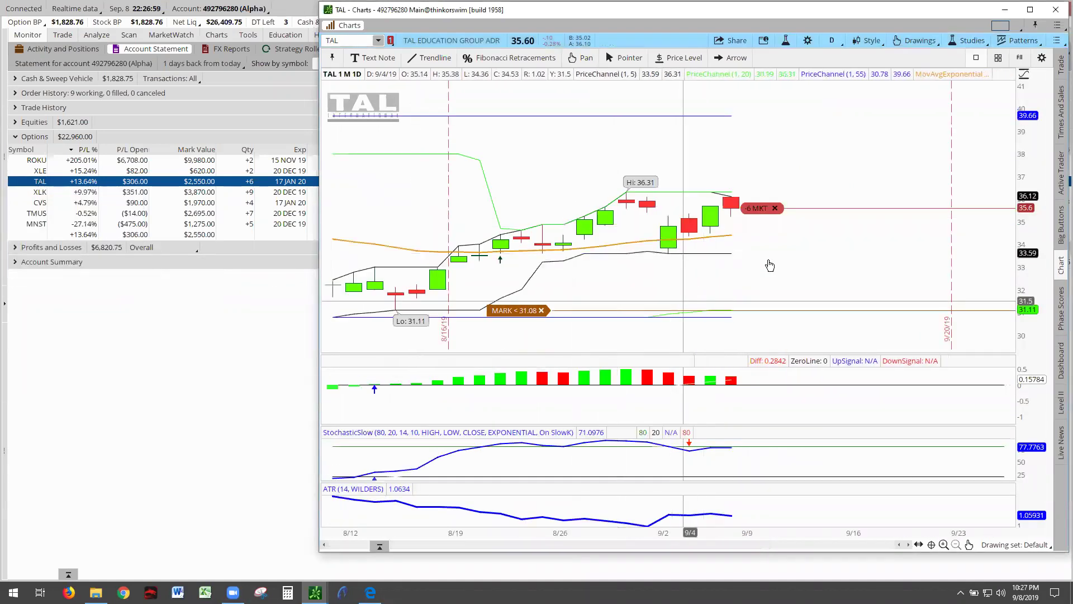
# Pan and rescale the TAL chart to review its existing notes near recent candles.
pyautogui.moveTo(939, 159); pyautogui.dragTo(896, 240)
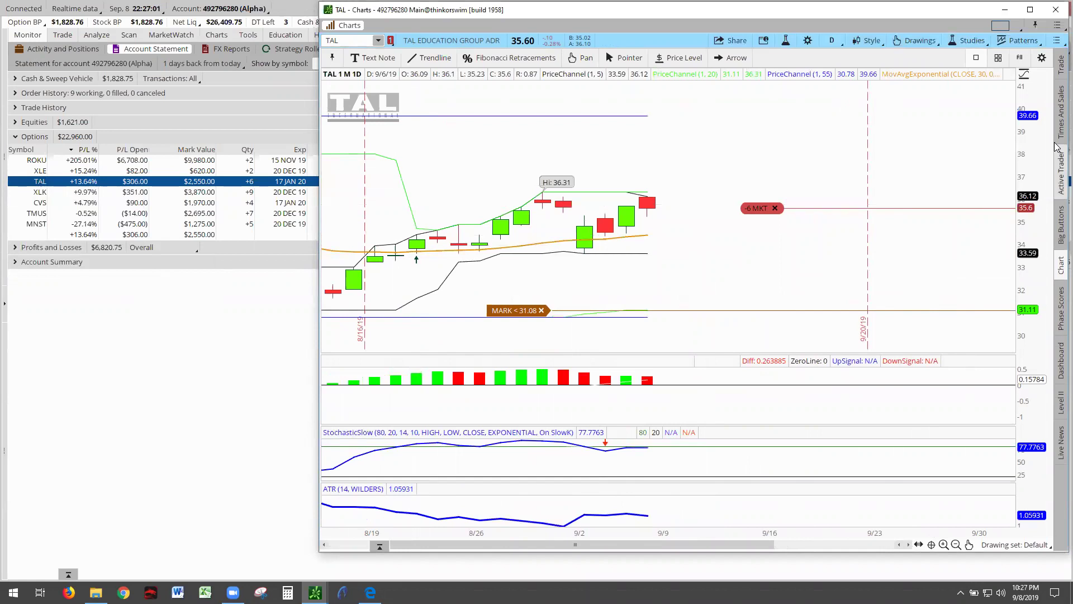
pyautogui.moveTo(1032, 120); pyautogui.dragTo(1035, 183)
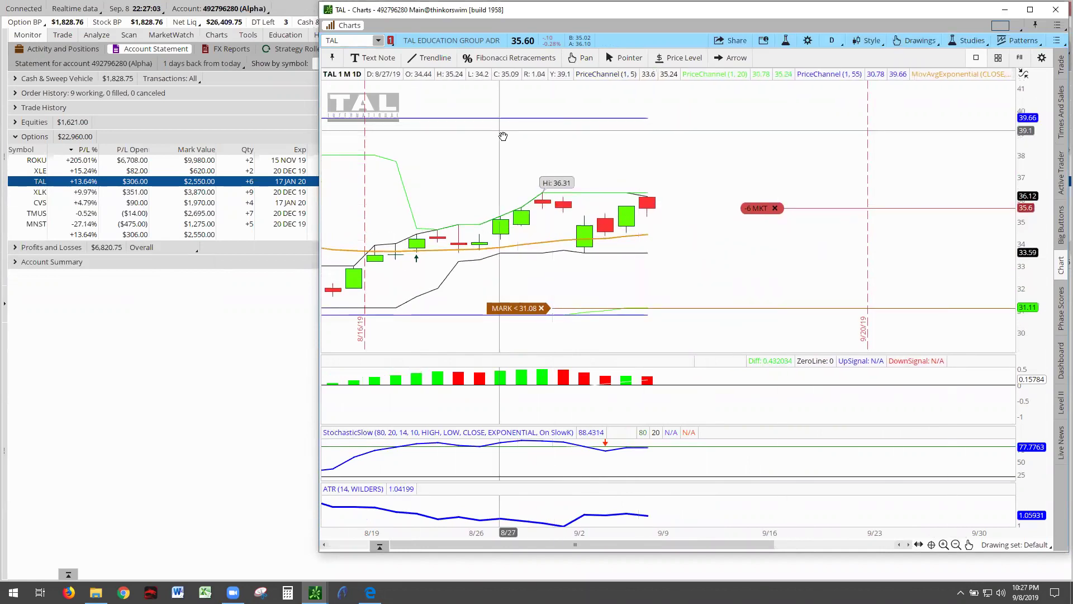
pyautogui.moveTo(982, 125); pyautogui.dragTo(515, 304)
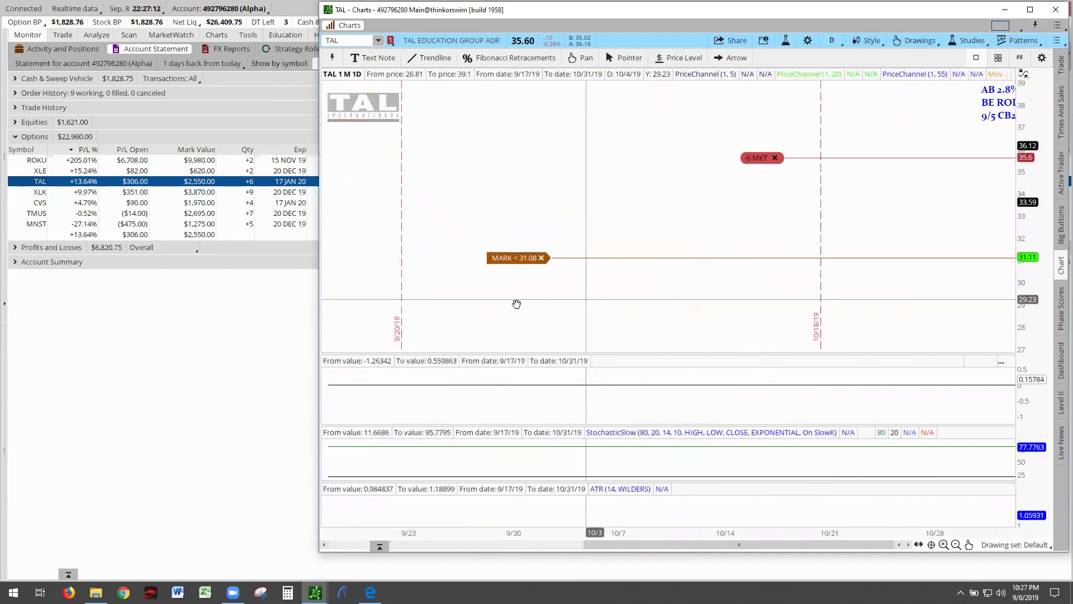
pyautogui.moveTo(912, 262); pyautogui.dragTo(729, 168)
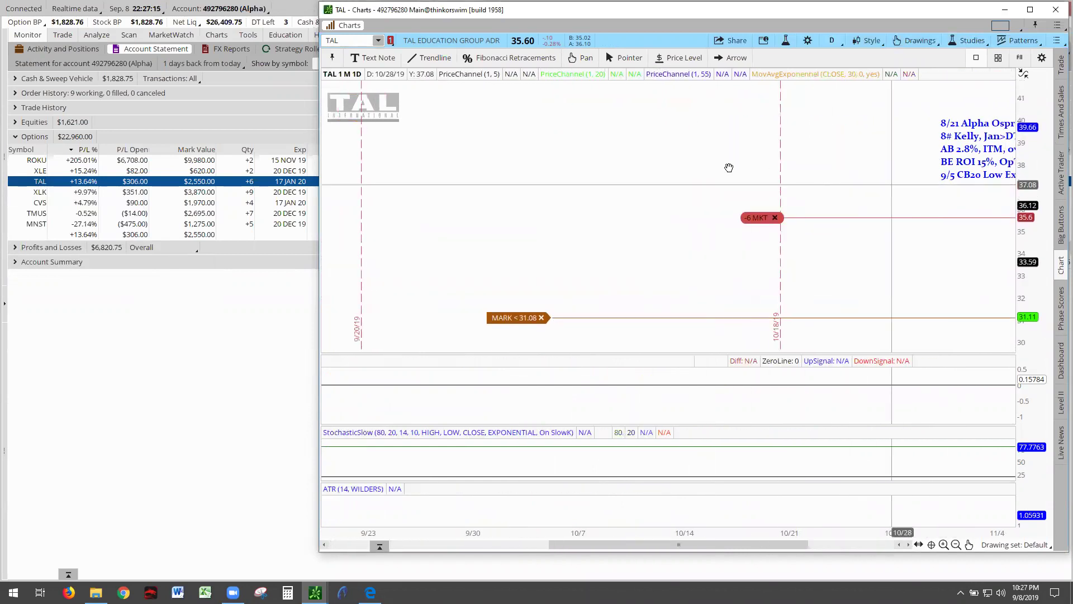
pyautogui.moveTo(450, 153); pyautogui.dragTo(783, 144)
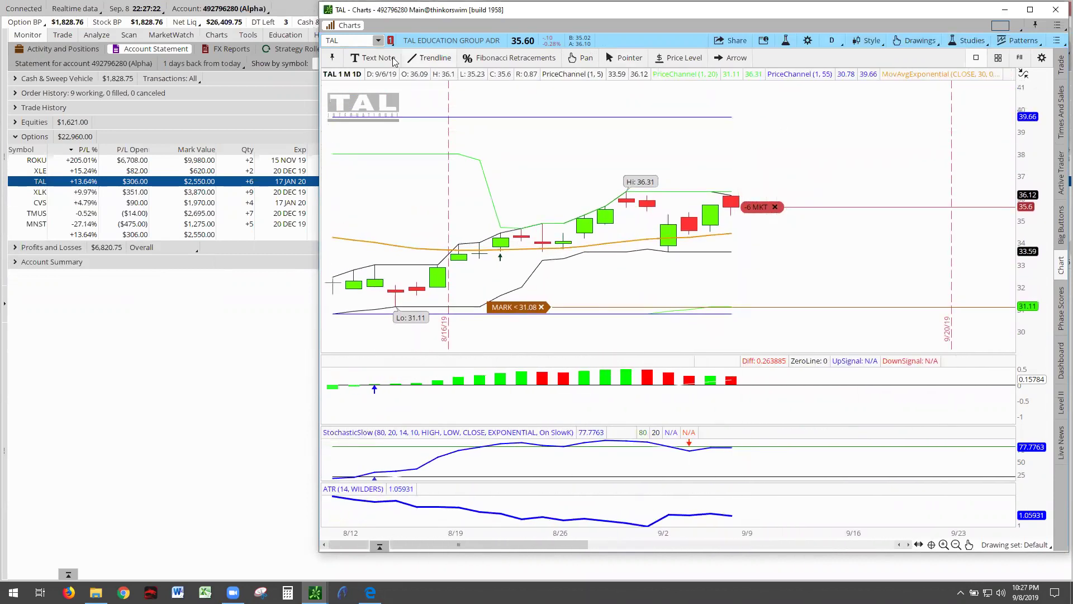
# Add a text note 'TAL owes Alpha 442' above the latest TAL candles.
pyautogui.click(378, 58)
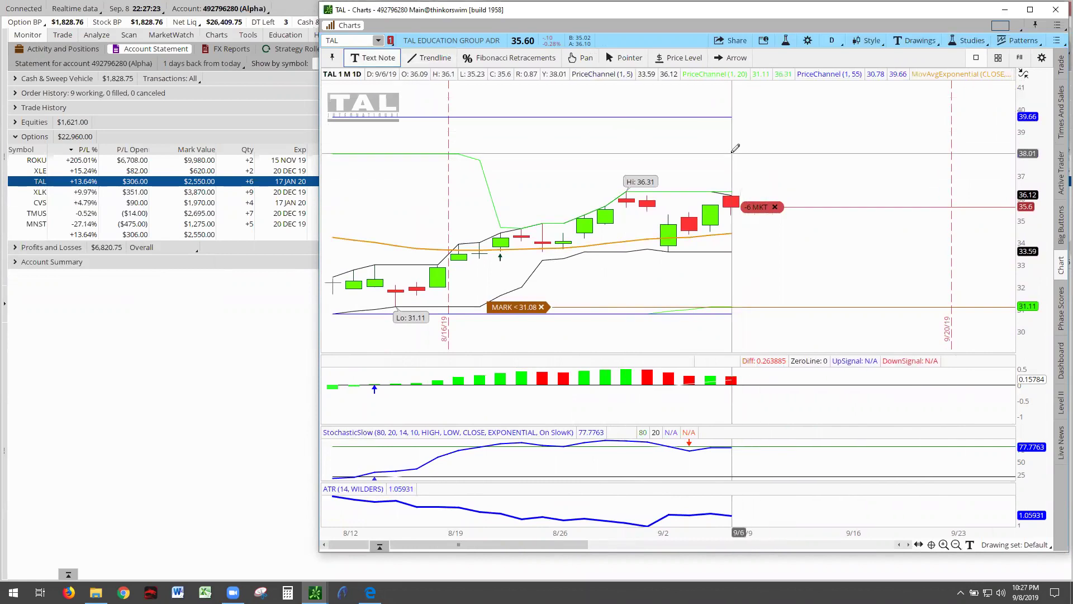
pyautogui.click(734, 152)
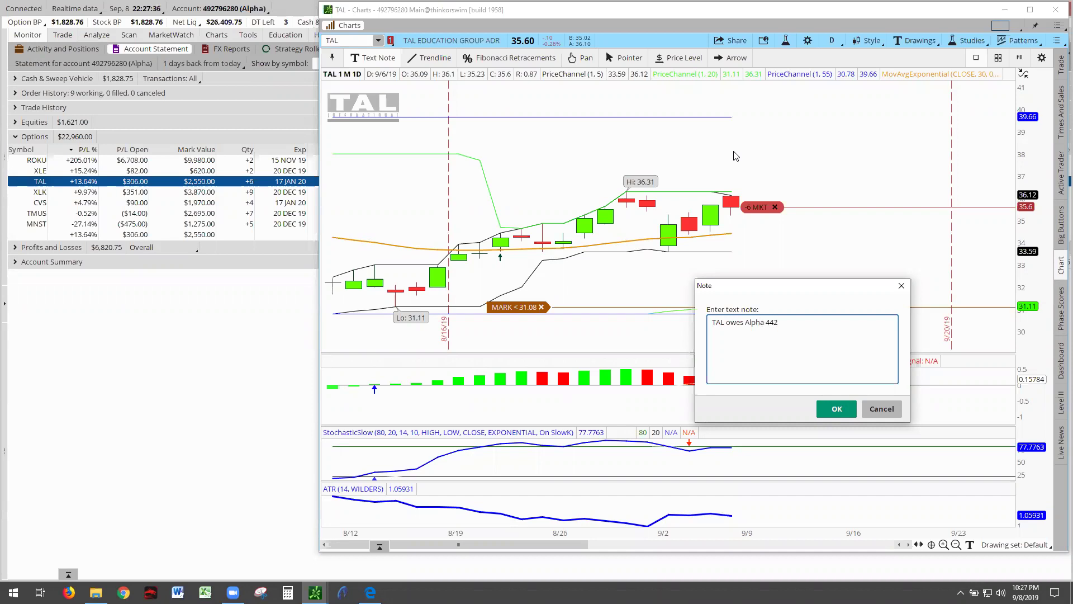
pyautogui.click(836, 410)
pyautogui.click(642, 56)
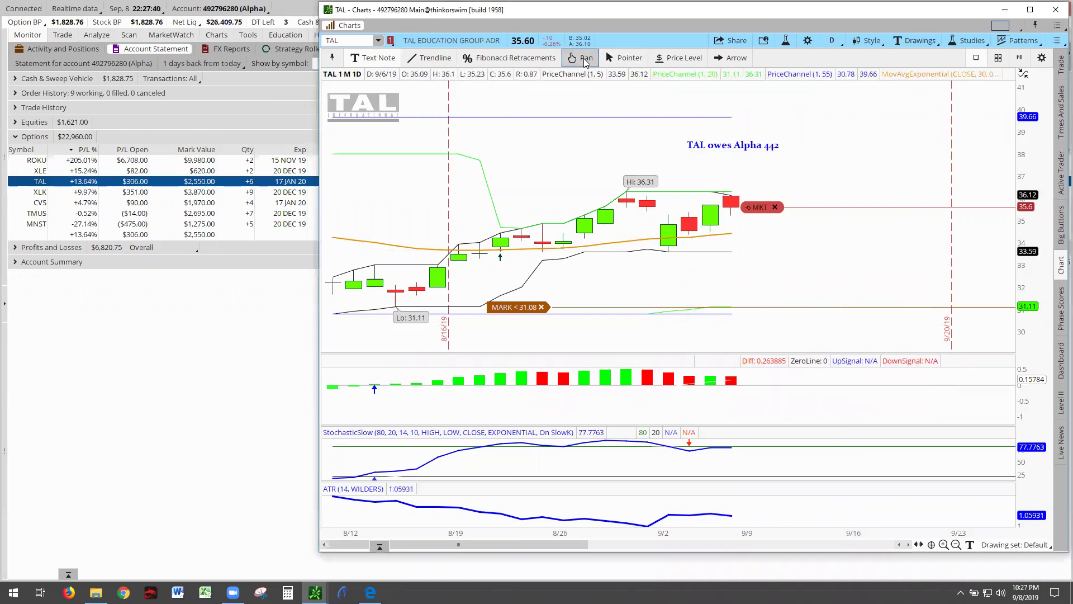
# Change the 'TAL owes Alpha 442' note's colour from blue to red.
pyautogui.doubleClick(747, 145)
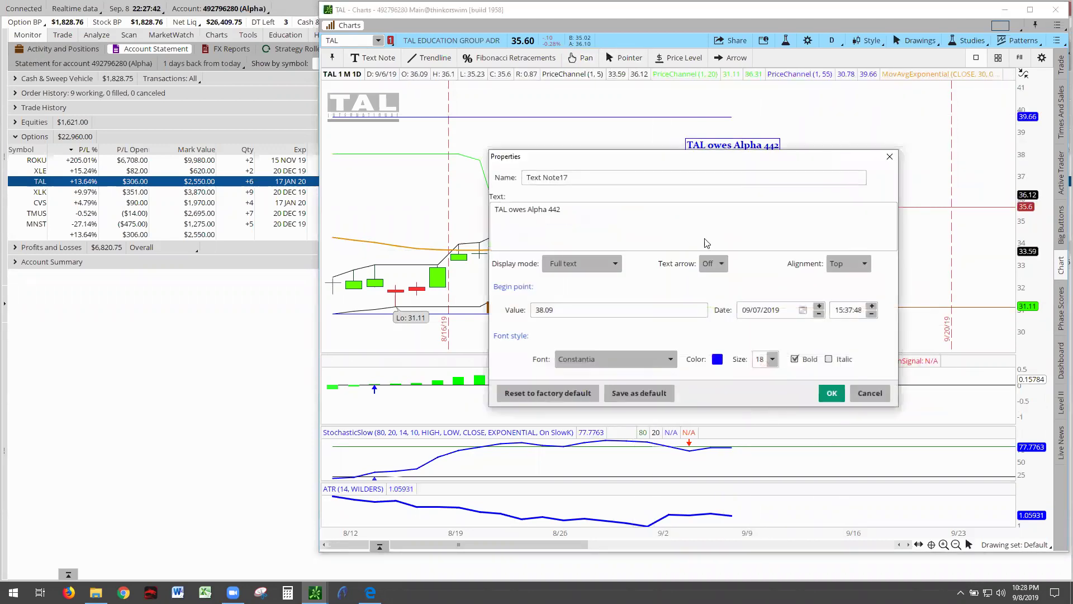
pyautogui.click(717, 360)
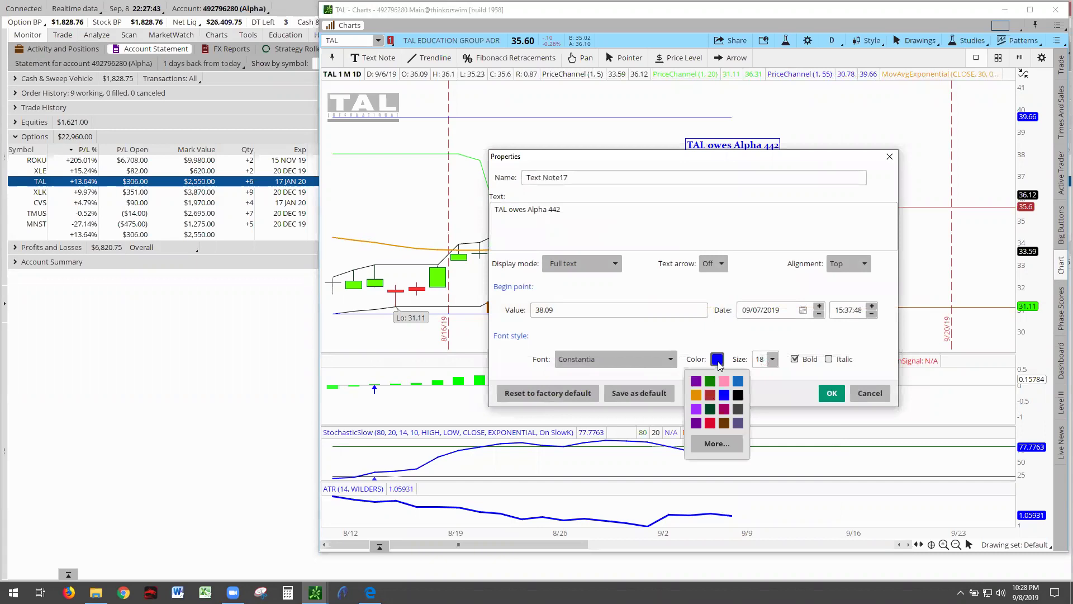
pyautogui.click(712, 426)
pyautogui.click(832, 393)
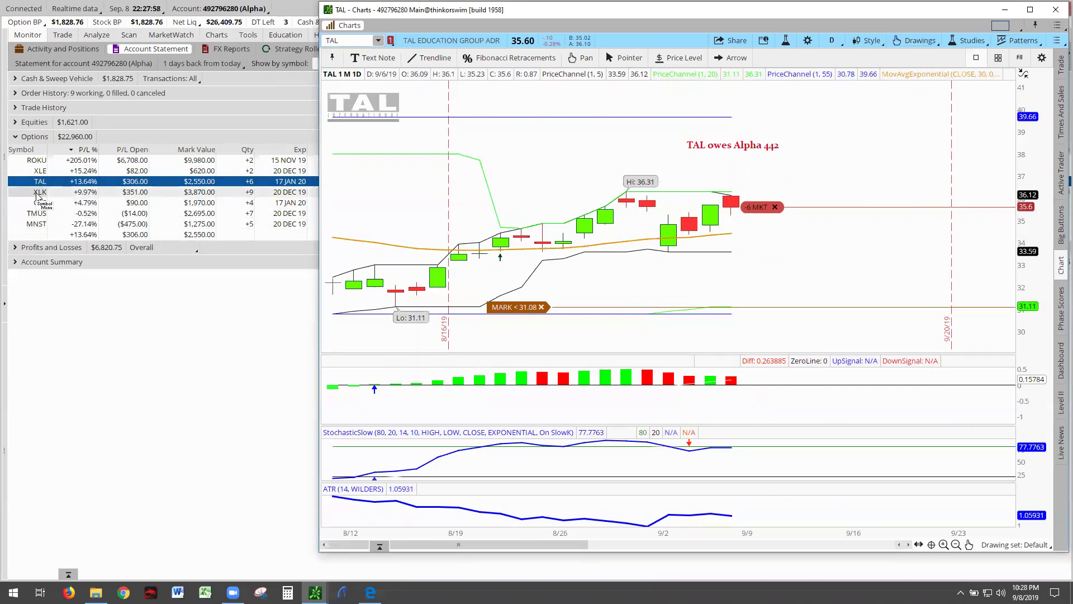
# Send XLK to the red-linked chart and autozoom it to XLK's prices.
pyautogui.click(36, 192)
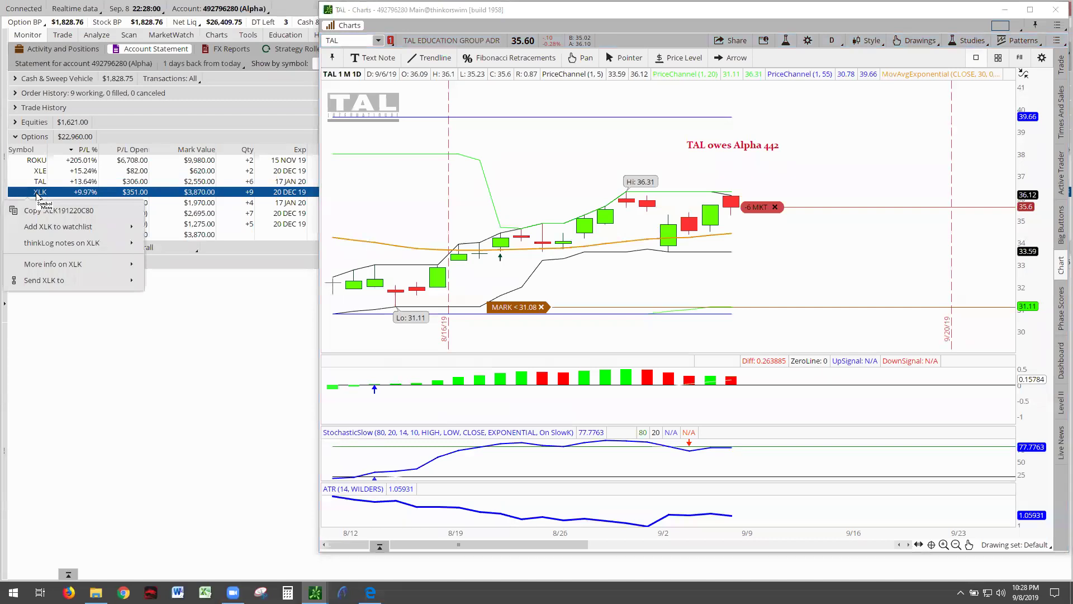
pyautogui.moveTo(128, 280)
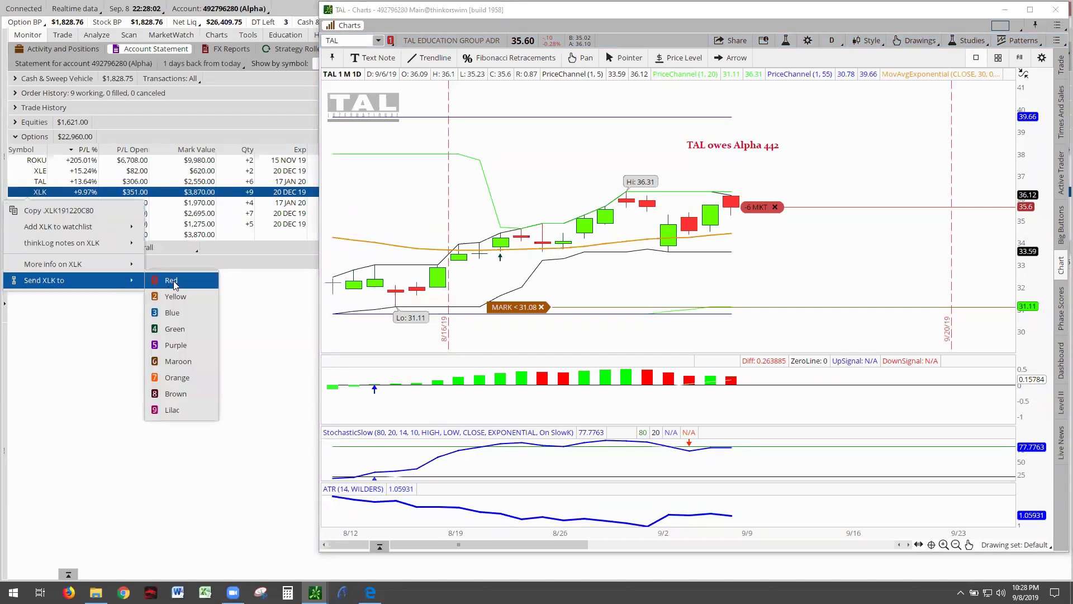
pyautogui.click(172, 280)
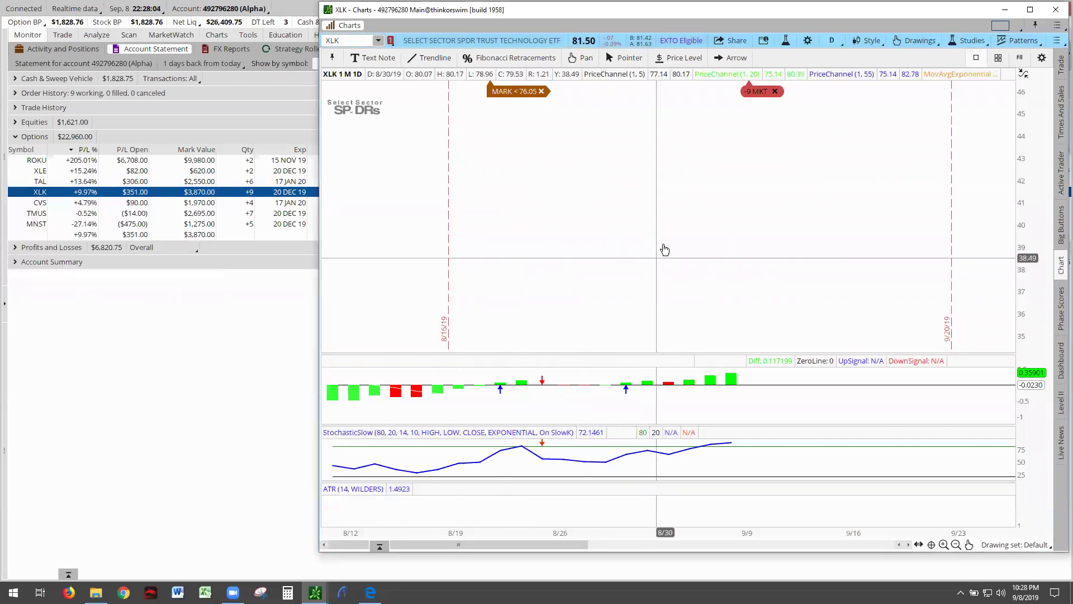
pyautogui.rightClick(664, 213)
pyautogui.click(696, 223)
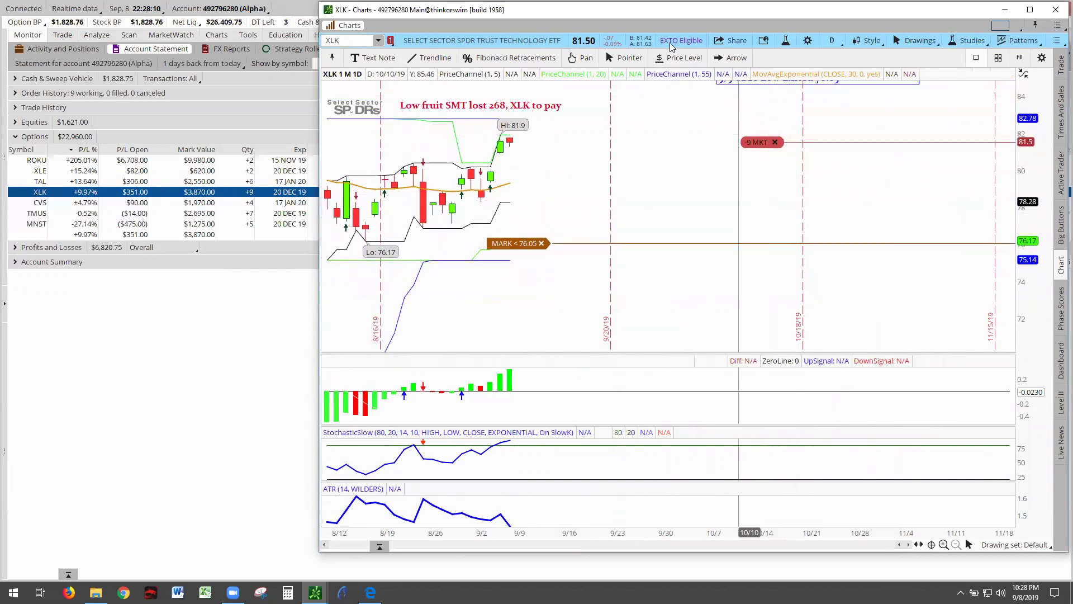
# Set the time axis expansion area to 0 and move the 'Low fruit SMT lost 268, XLK to pay' note higher.
pyautogui.click(808, 40)
pyautogui.click(528, 122)
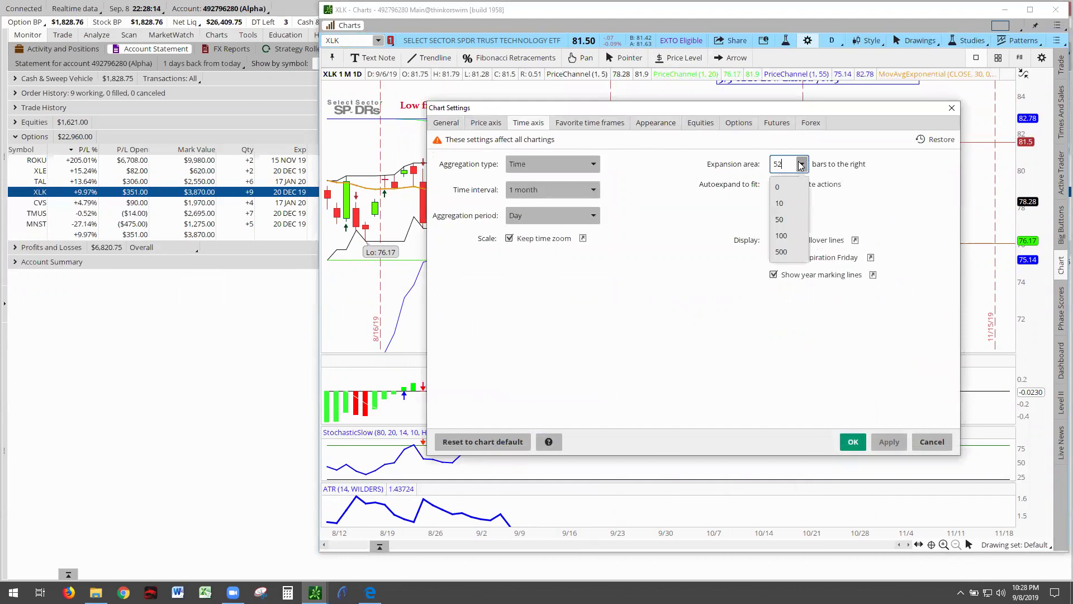
pyautogui.click(778, 186)
pyautogui.click(888, 442)
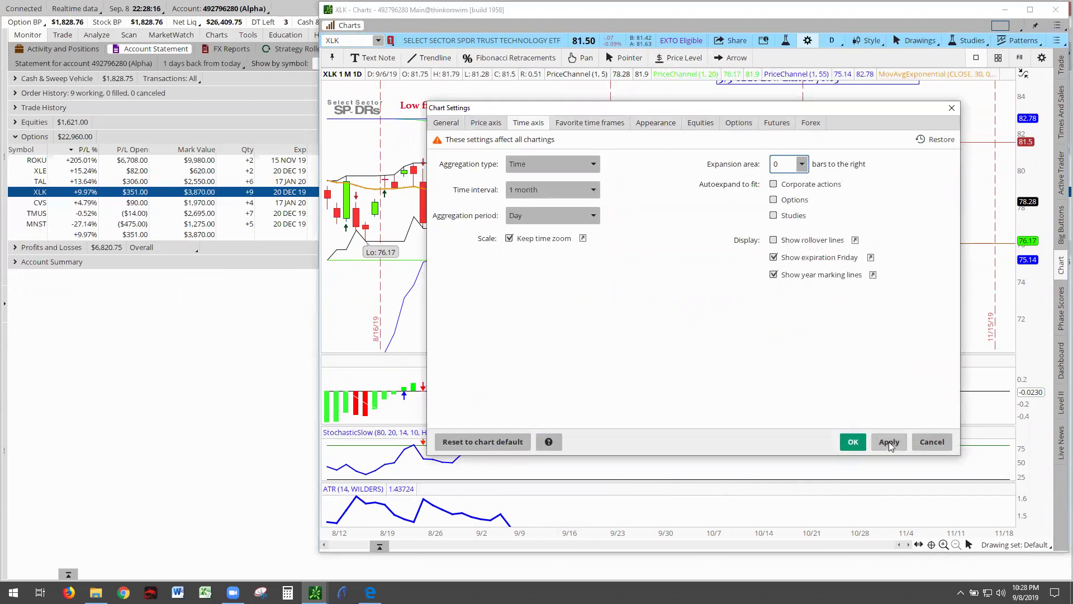
pyautogui.click(853, 441)
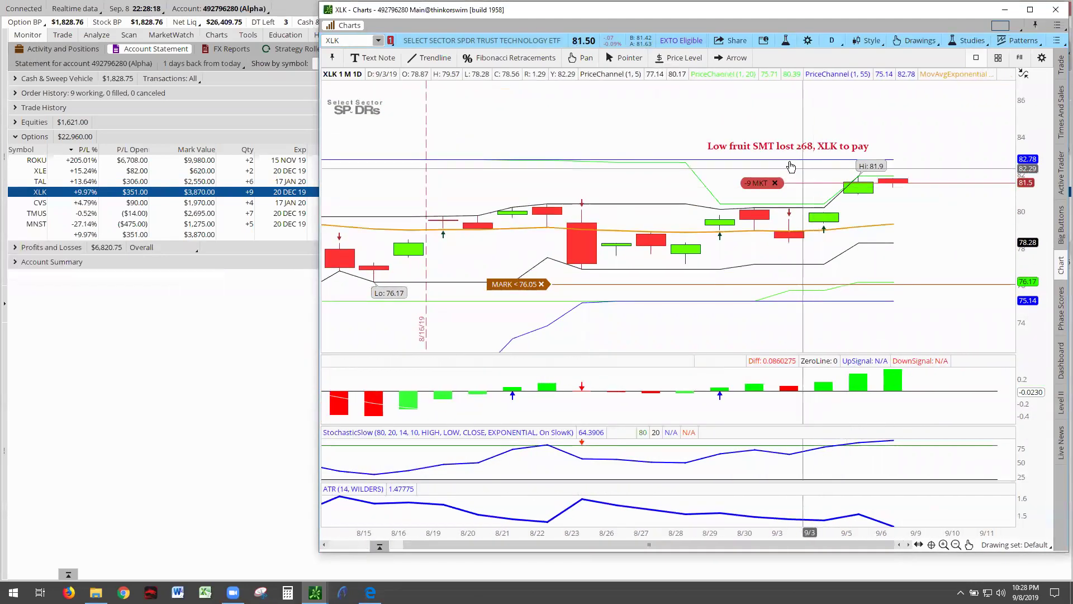
pyautogui.moveTo(796, 147); pyautogui.dragTo(864, 131)
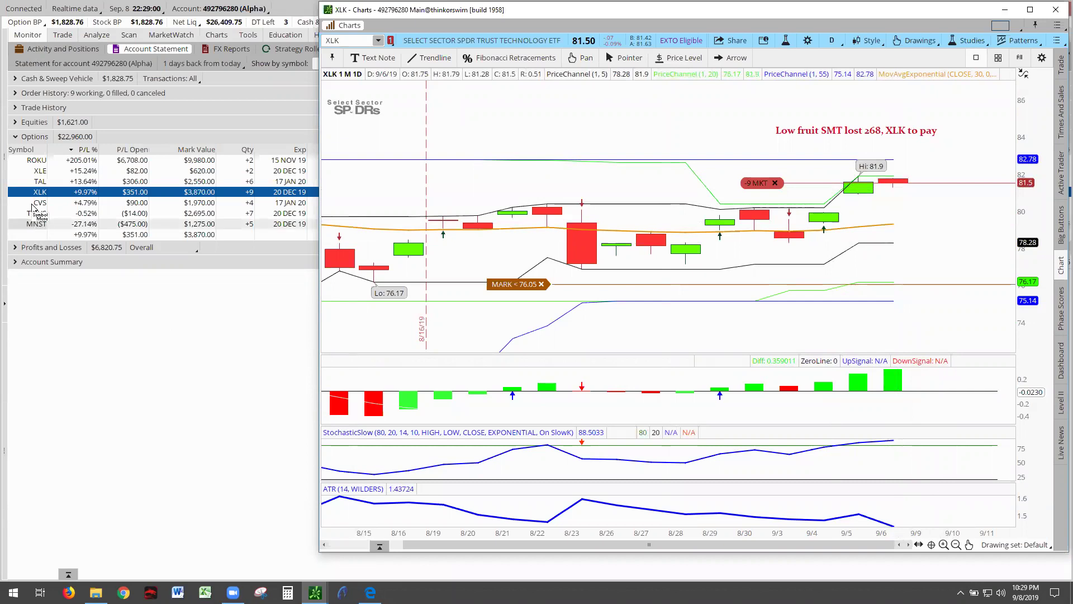
# Send CVS to the red-linked chart and autozoom it to CVS's prices.
pyautogui.click(34, 203)
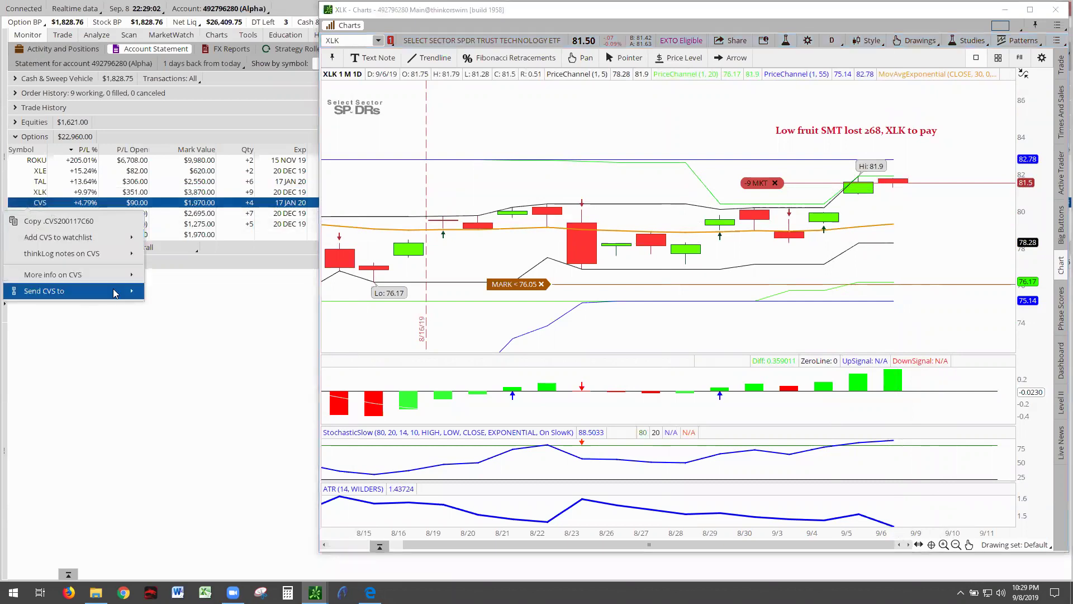
pyautogui.moveTo(115, 292)
pyautogui.click(171, 292)
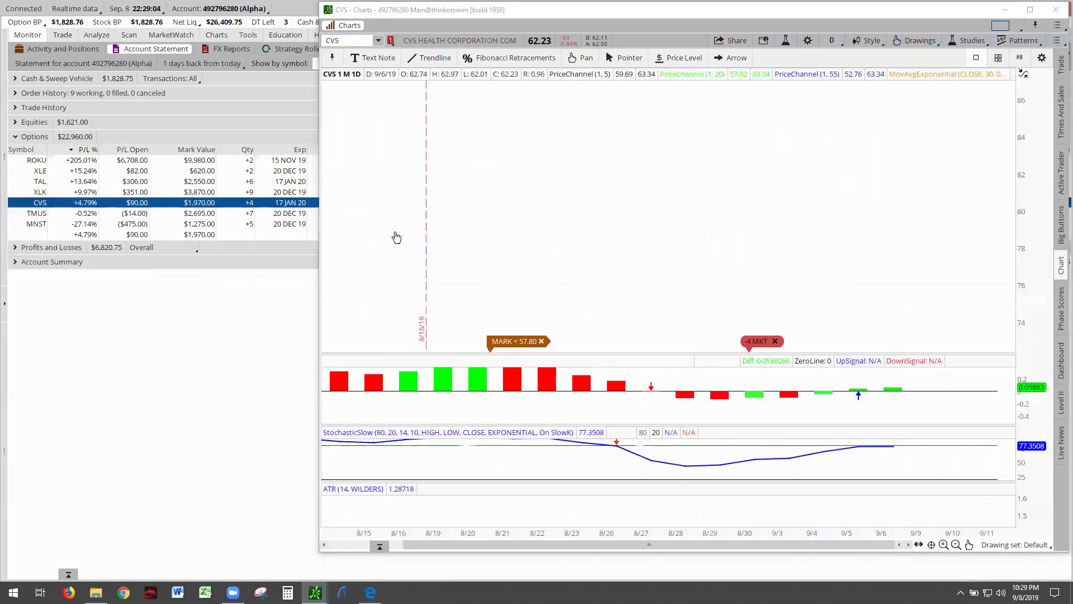
pyautogui.rightClick(632, 194)
pyautogui.click(726, 205)
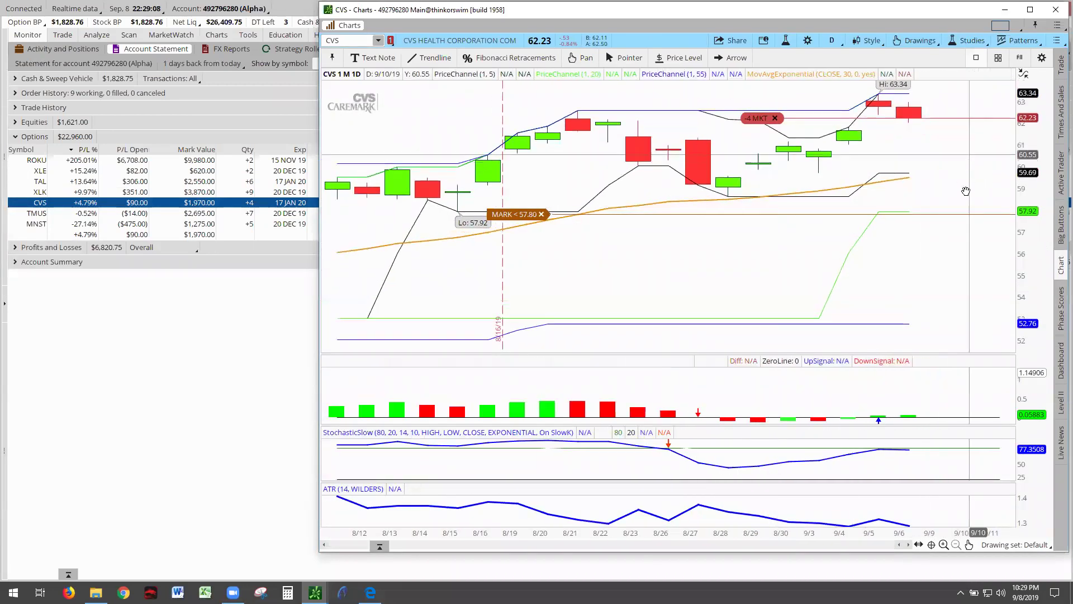
# Pan the CVS chart to centre the candles with the 'Alpha owed -$2736' note visible.
pyautogui.moveTo(895, 112); pyautogui.dragTo(870, 199)
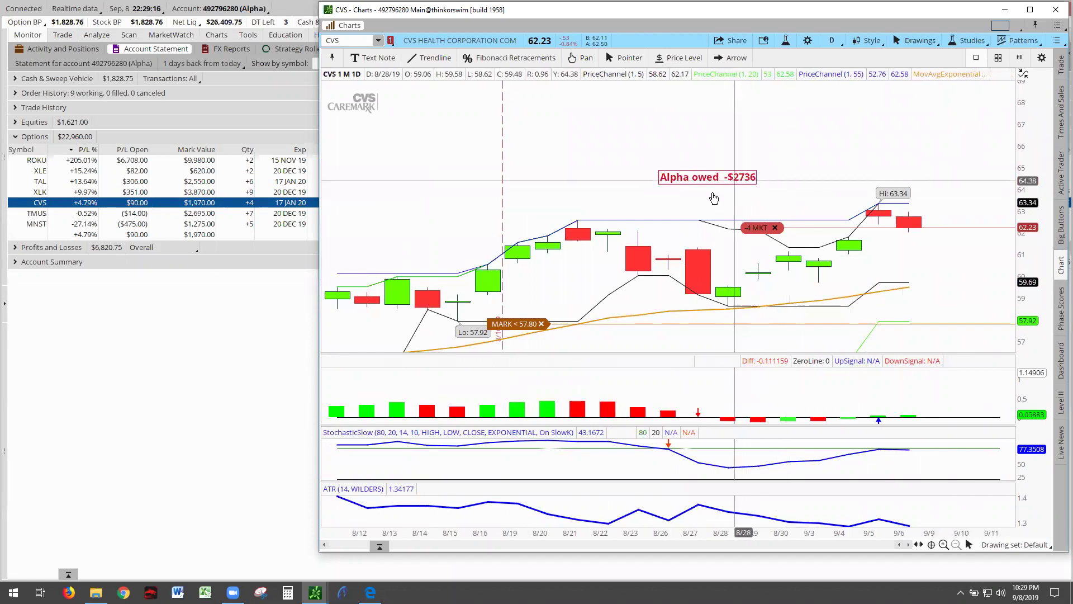
pyautogui.click(737, 178)
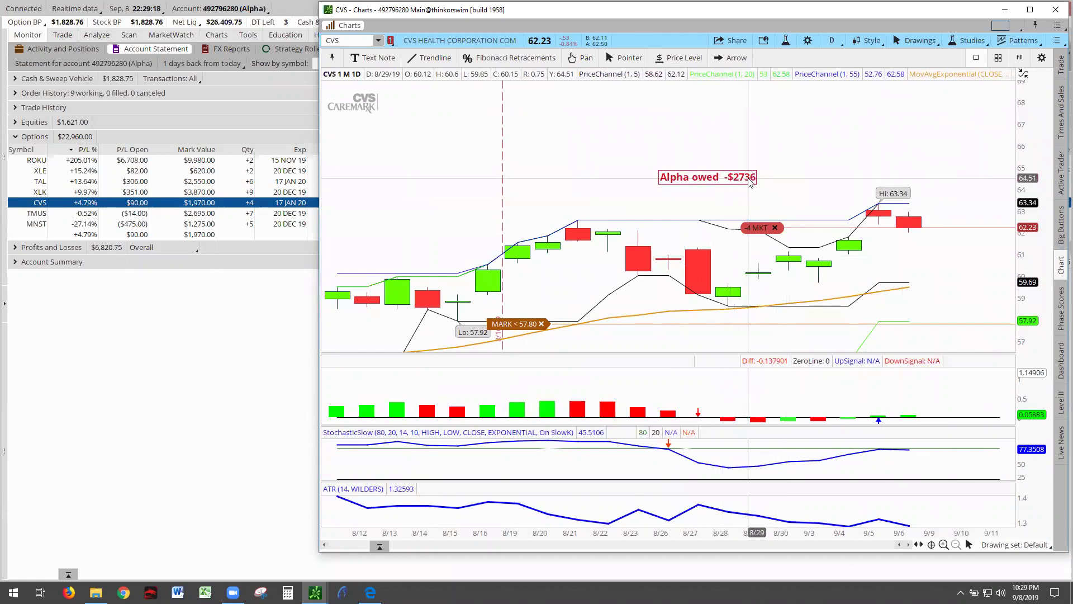
pyautogui.click(710, 207)
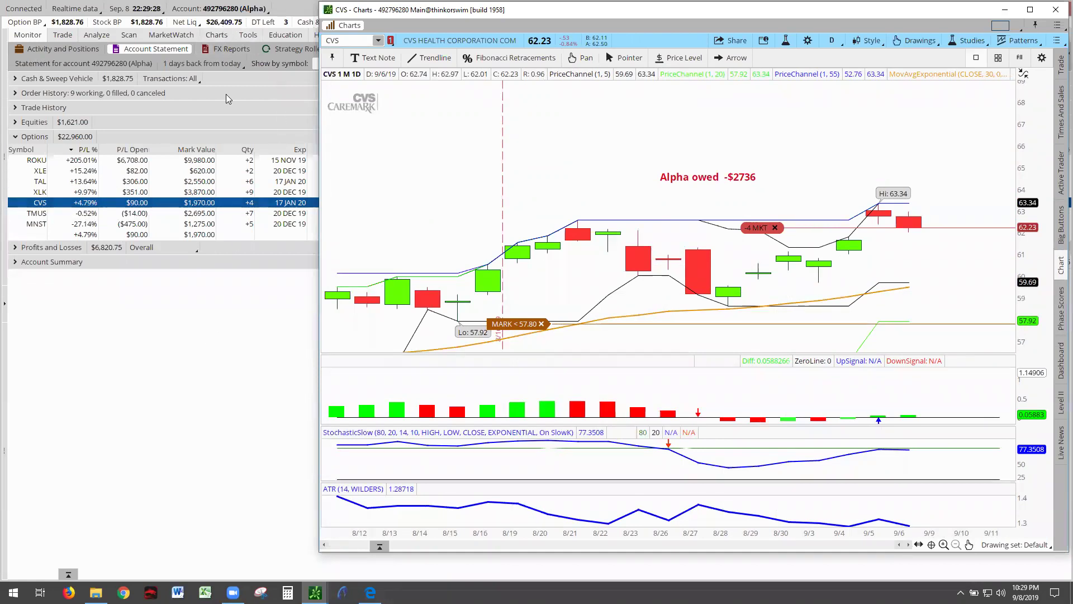
pyautogui.rightClick(35, 217)
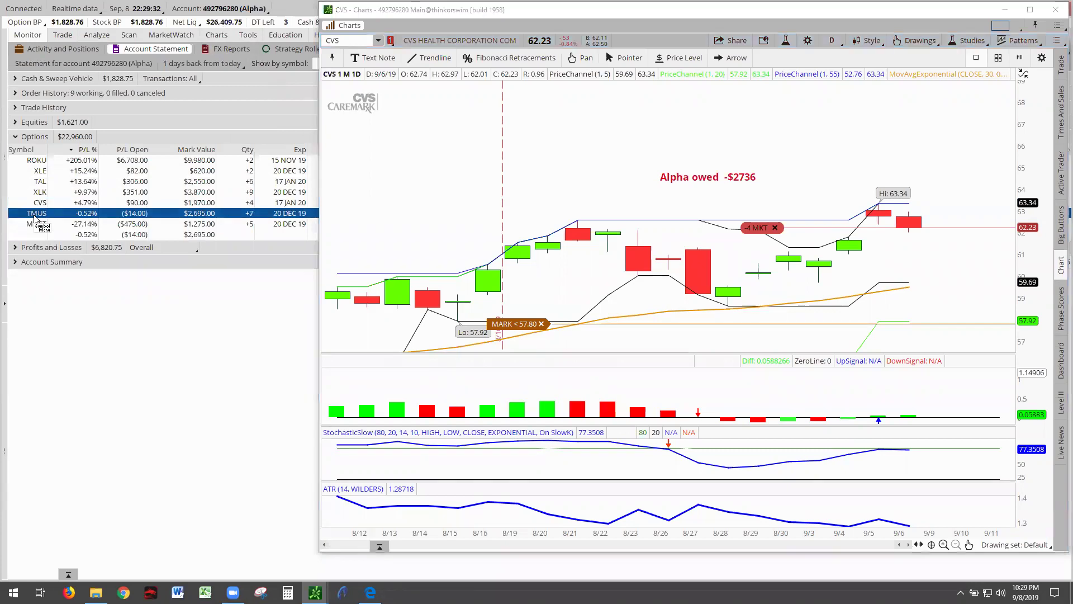
# Load TMUS into the red-linked chart, autozoom, and pan to reveal the 'Alpha owed -$478' and 'Tigers owed -$315' notes.
pyautogui.click(181, 305)
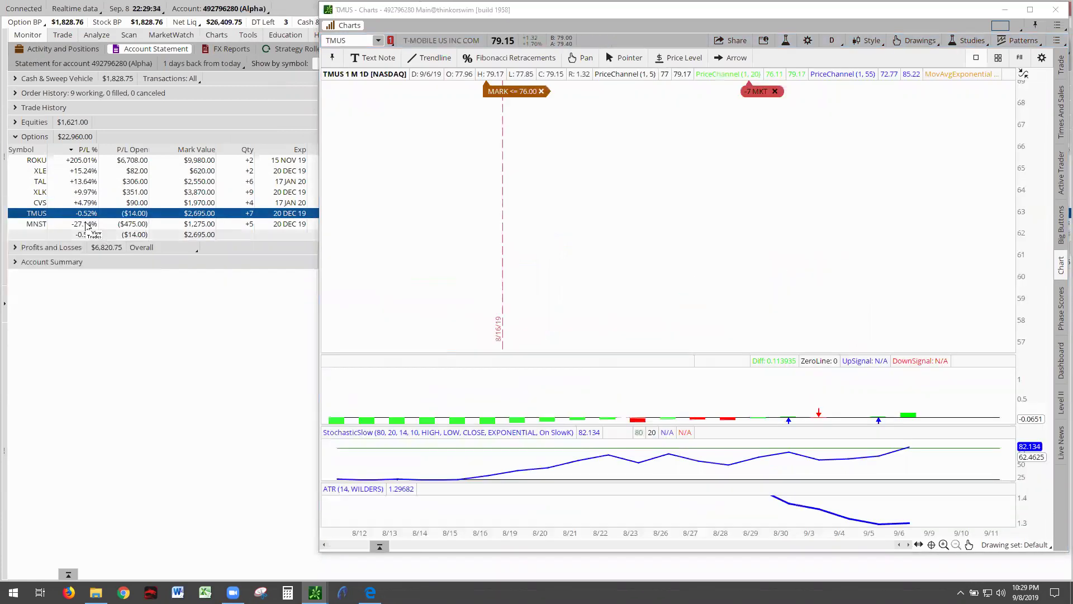
pyautogui.rightClick(628, 218)
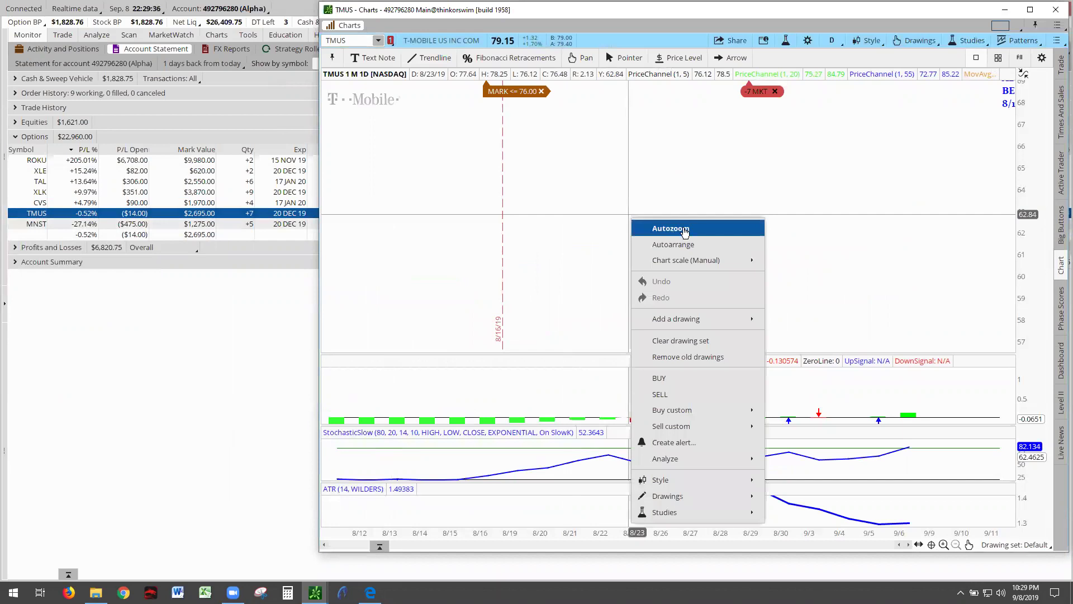
pyautogui.click(684, 230)
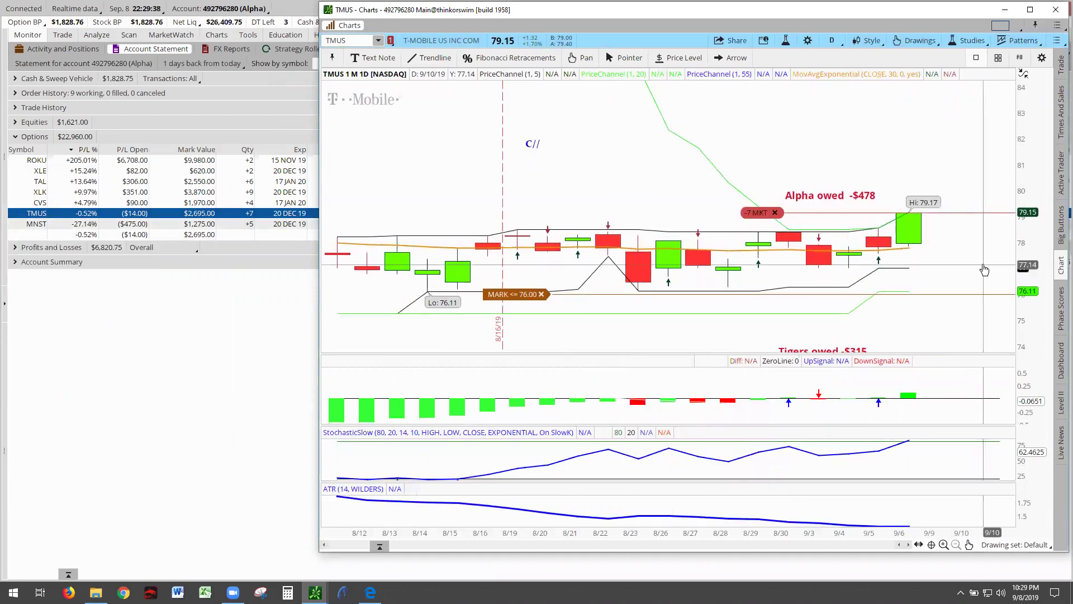
pyautogui.moveTo(985, 270); pyautogui.dragTo(699, 184)
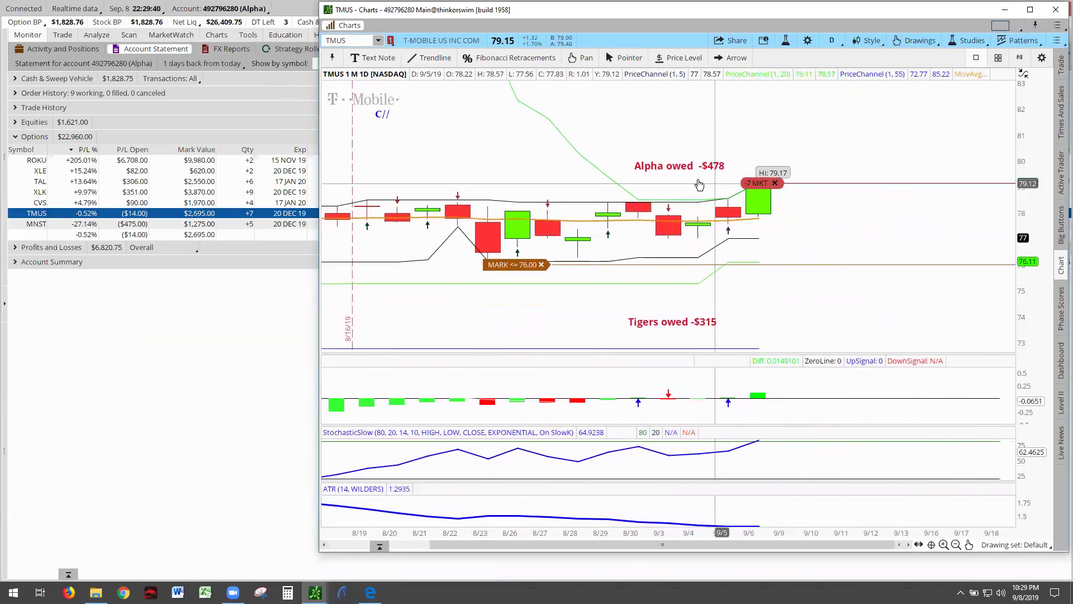
pyautogui.scroll(-2, 700, 201)
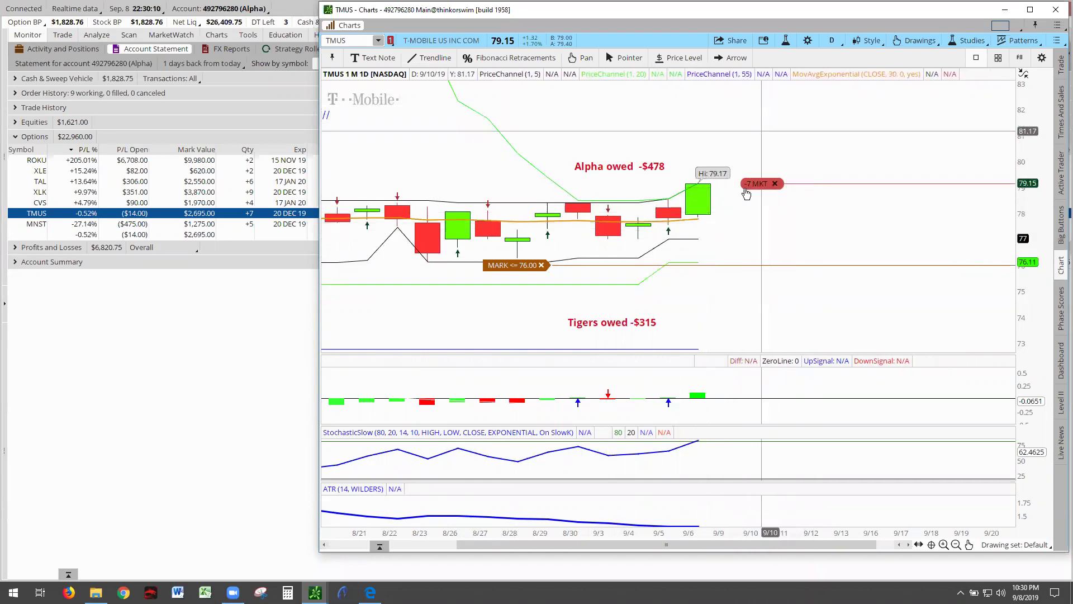
# Send MNST to the red-linked chart, autozoom, and centre the recent candles.
pyautogui.click(34, 227)
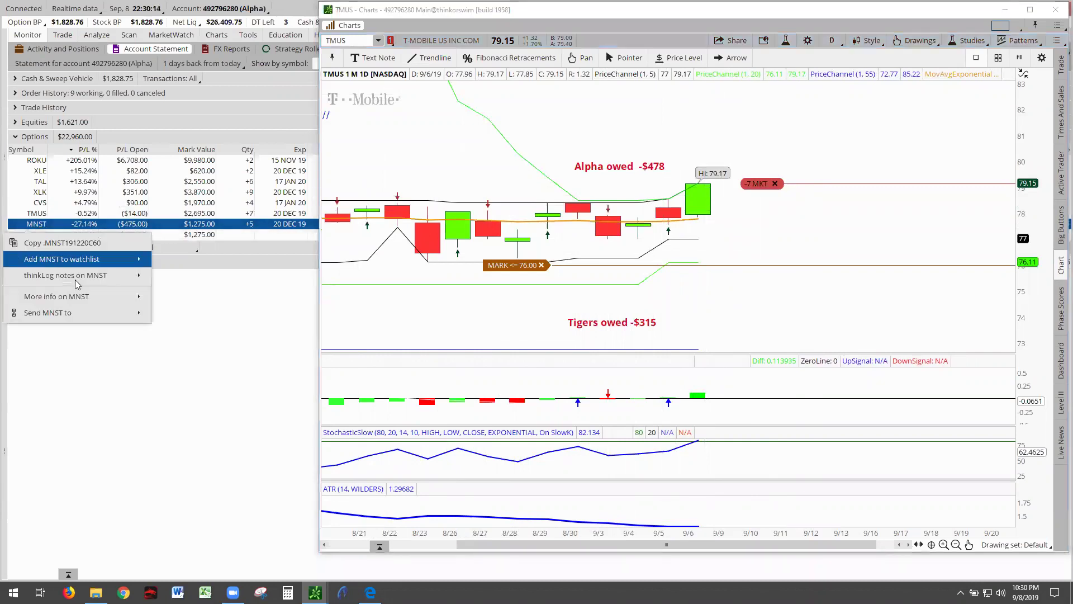
pyautogui.moveTo(137, 313)
pyautogui.click(180, 316)
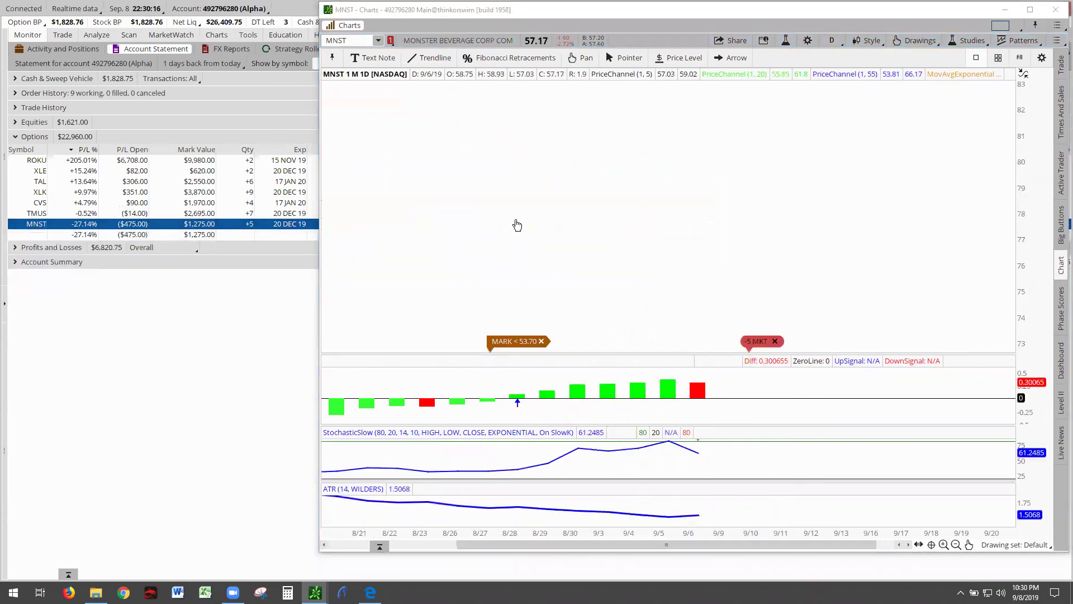
pyautogui.rightClick(655, 218)
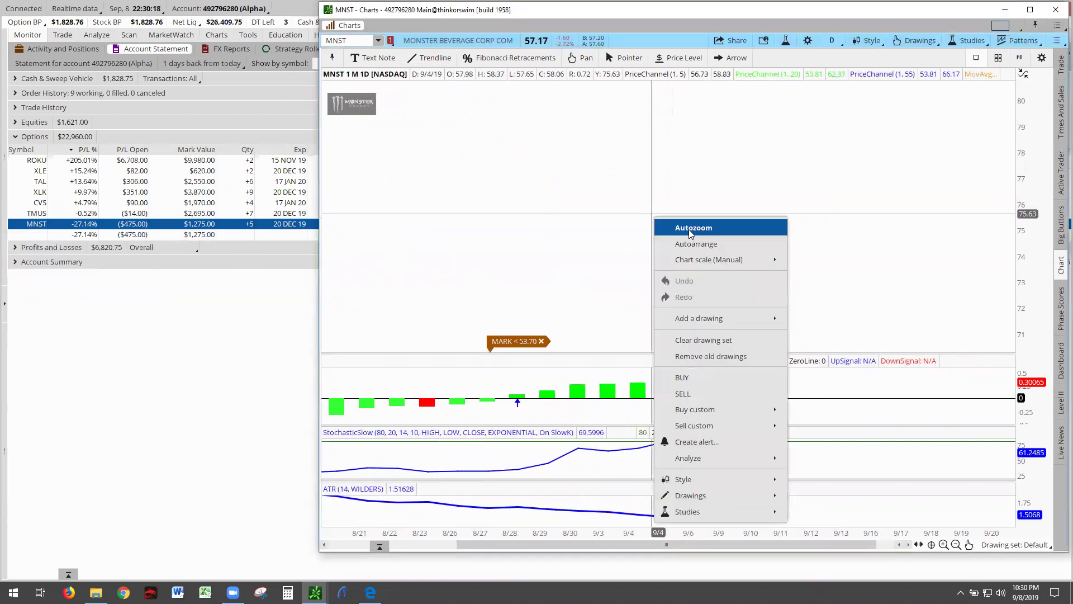
pyautogui.click(665, 229)
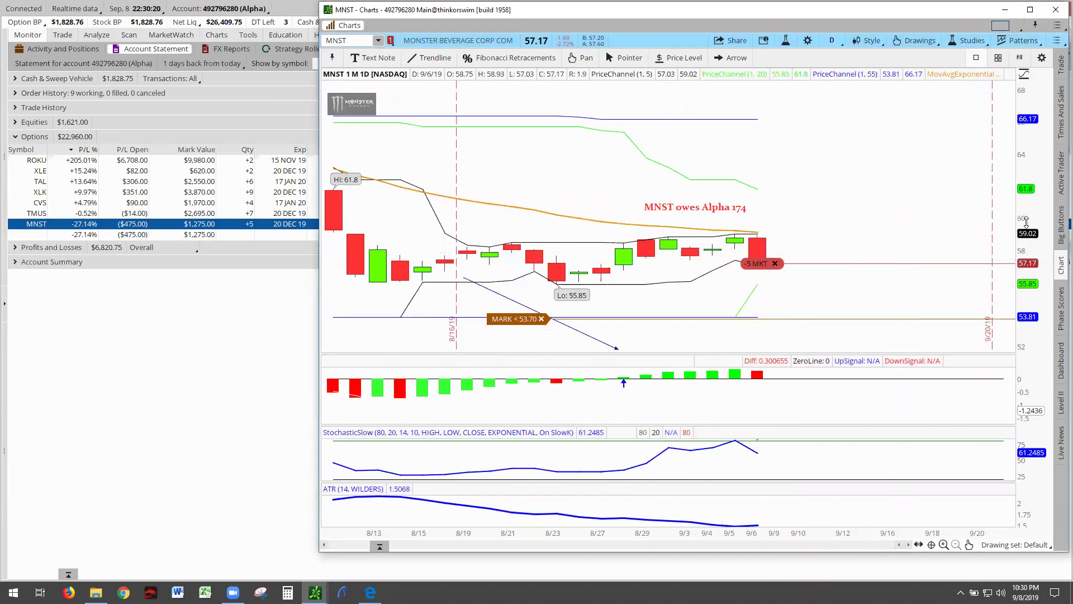
pyautogui.moveTo(1005, 242); pyautogui.dragTo(862, 199)
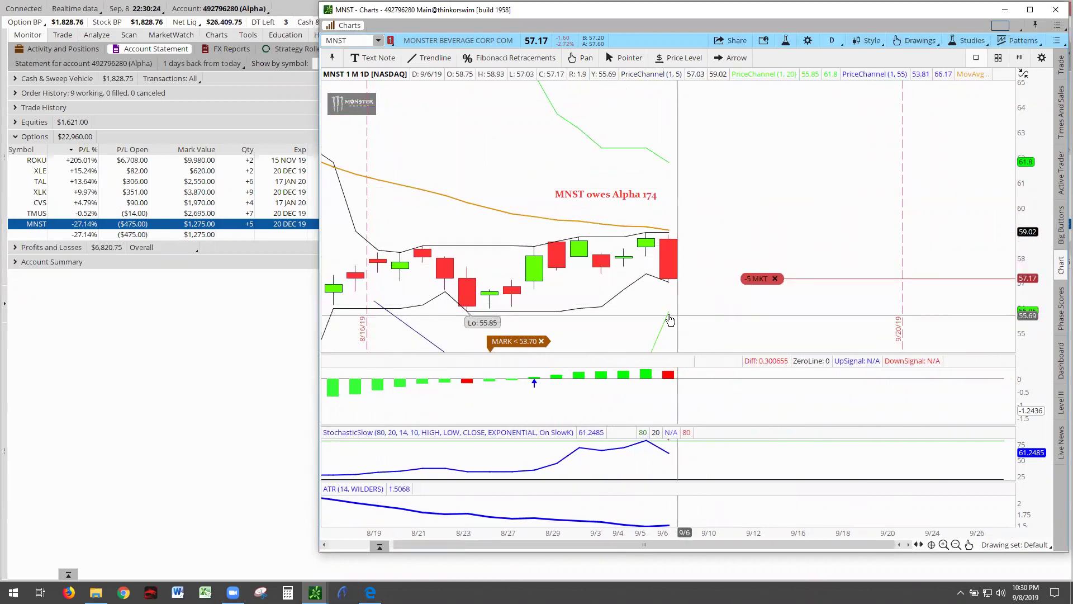
pyautogui.moveTo(648, 296)
pyautogui.mouseDown()
pyautogui.moveTo(642, 264)
pyautogui.moveTo(642, 311)
pyautogui.moveTo(651, 293)
pyautogui.mouseUp()
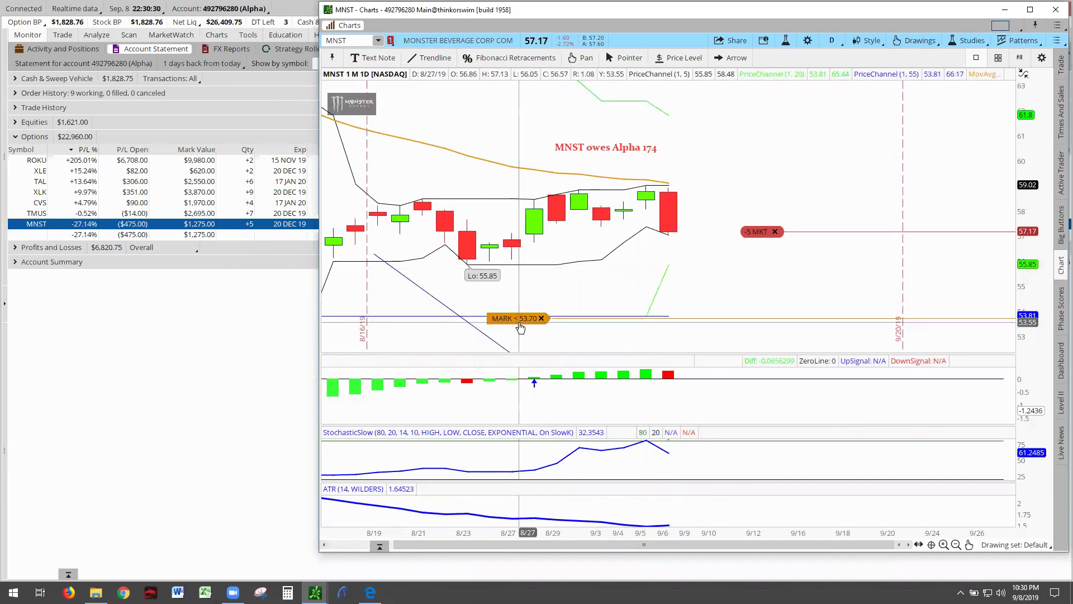
# Raise the MNST stop alert from mark below 53.70 to 55.79.
pyautogui.moveTo(520, 324); pyautogui.dragTo(537, 271)
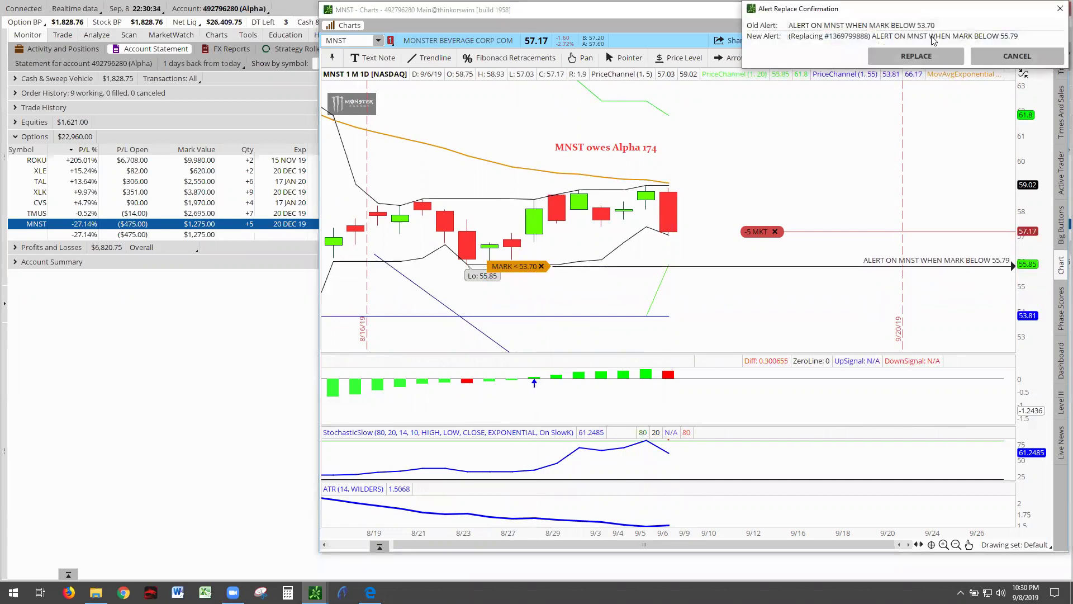
pyautogui.click(928, 56)
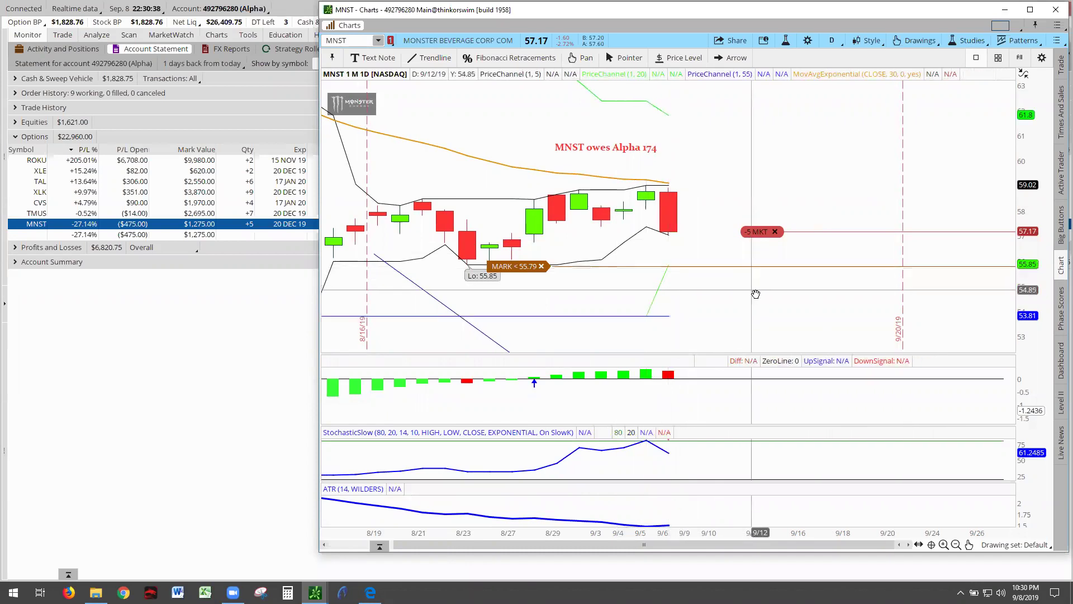
pyautogui.moveTo(754, 293); pyautogui.dragTo(626, 294)
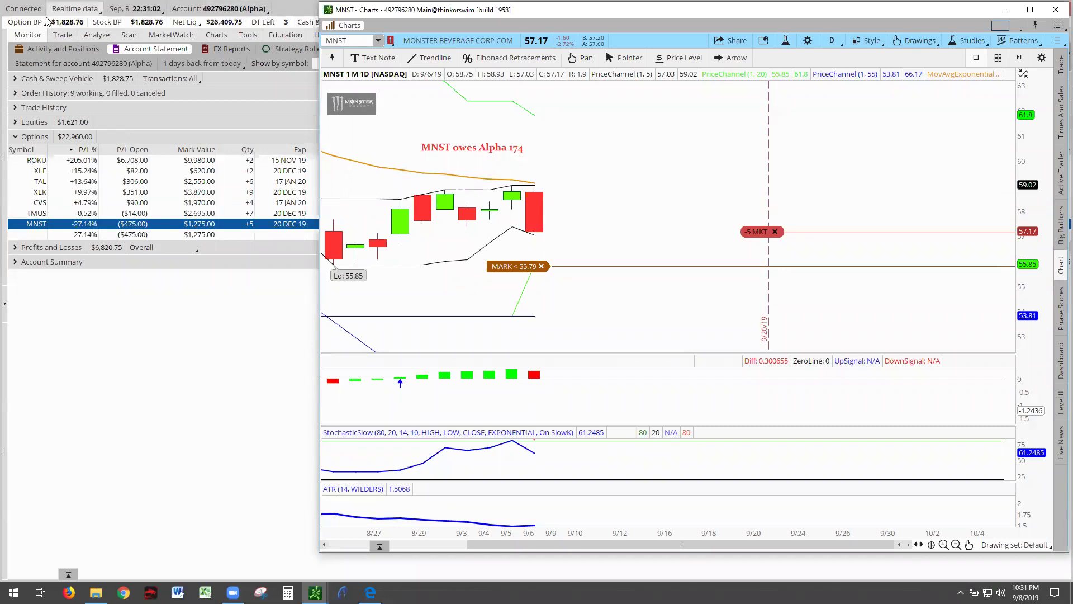
# Switch to the Tigers account and send PEP to the red-linked chart, autozoomed.
pyautogui.click(267, 12)
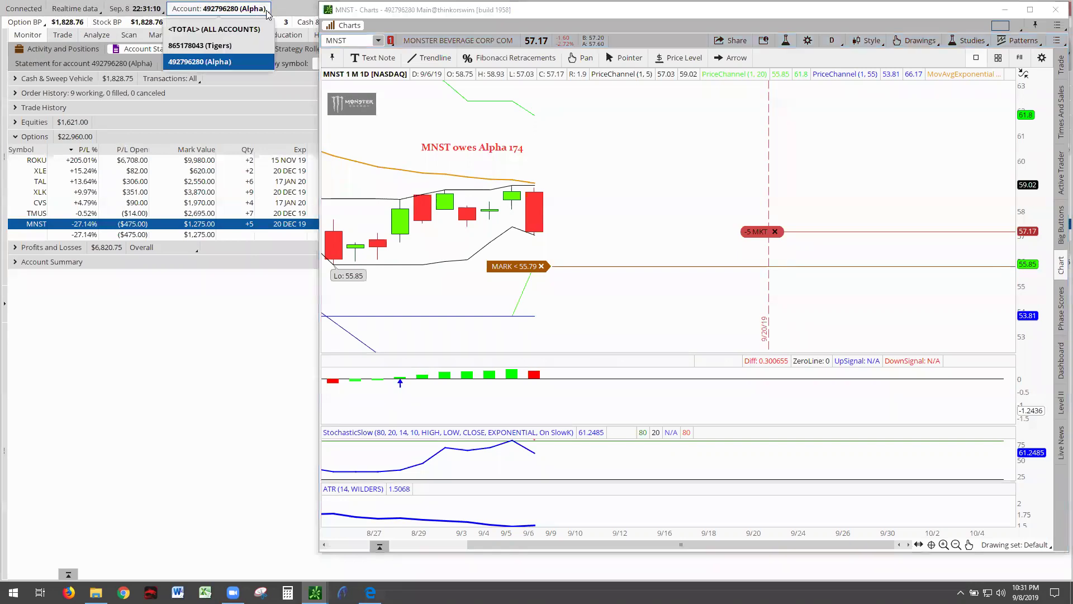
pyautogui.click(209, 45)
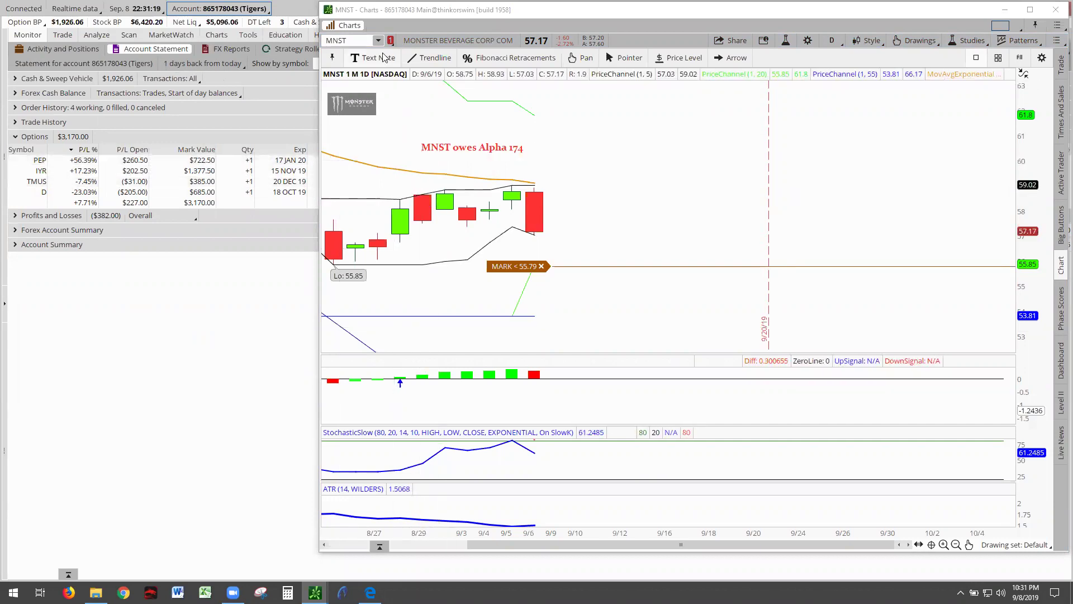
pyautogui.rightClick(37, 161)
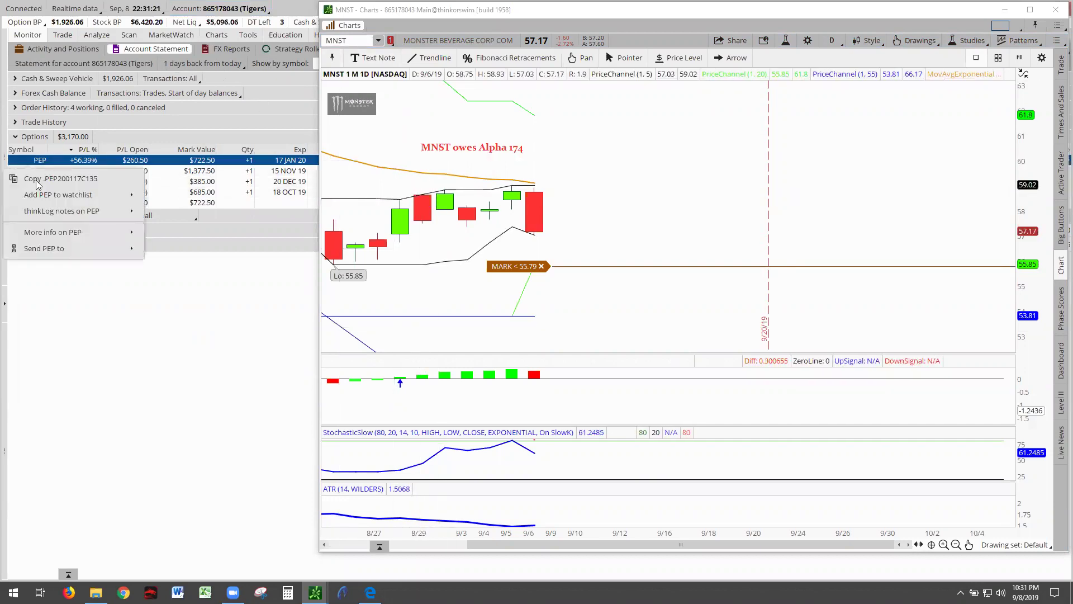
pyautogui.moveTo(124, 255)
pyautogui.click(171, 249)
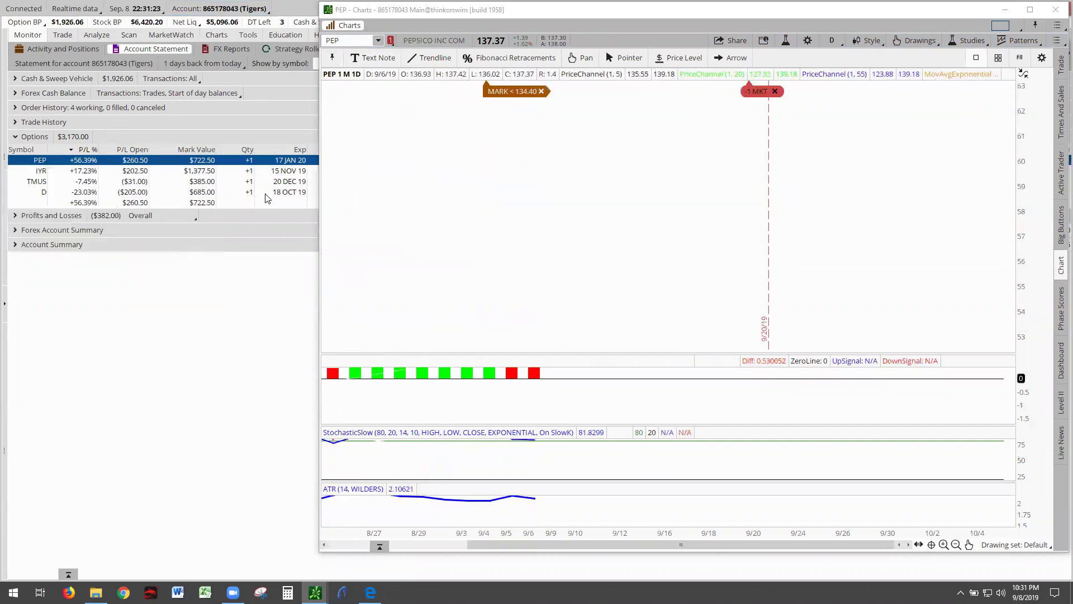
pyautogui.rightClick(469, 203)
pyautogui.click(507, 216)
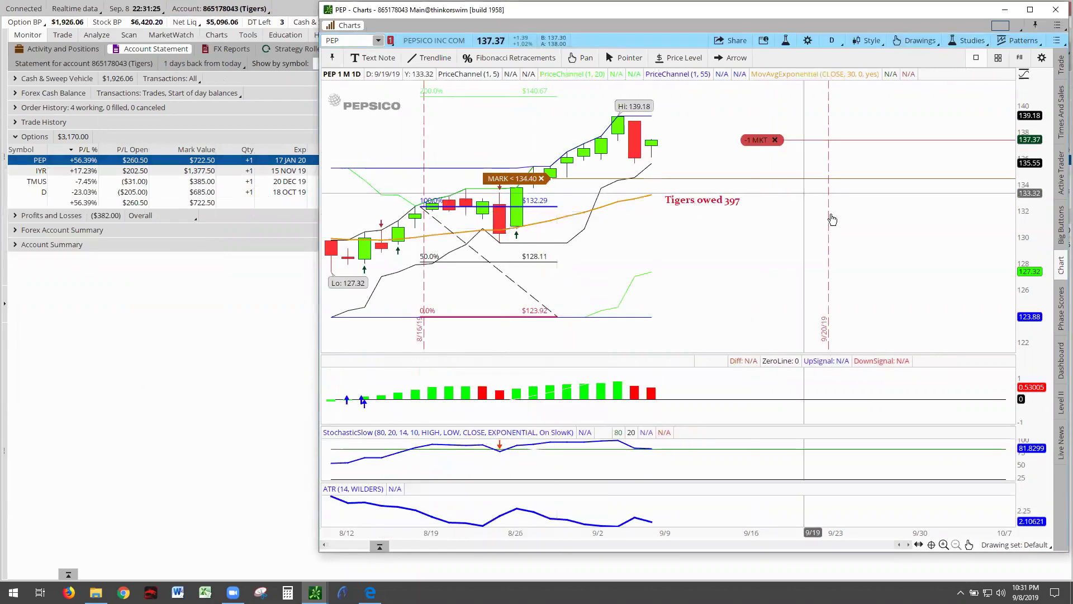
# Raise the PEP mark alert from 134.40 to 135.44.
pyautogui.scroll(-1, 845, 209)
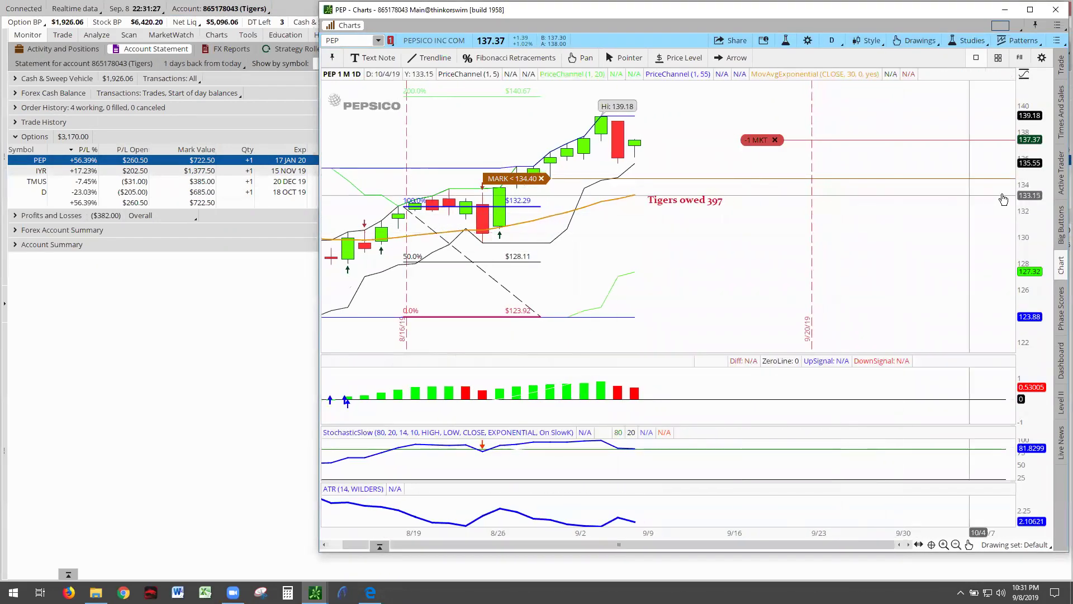
pyautogui.moveTo(901, 199); pyautogui.dragTo(900, 282)
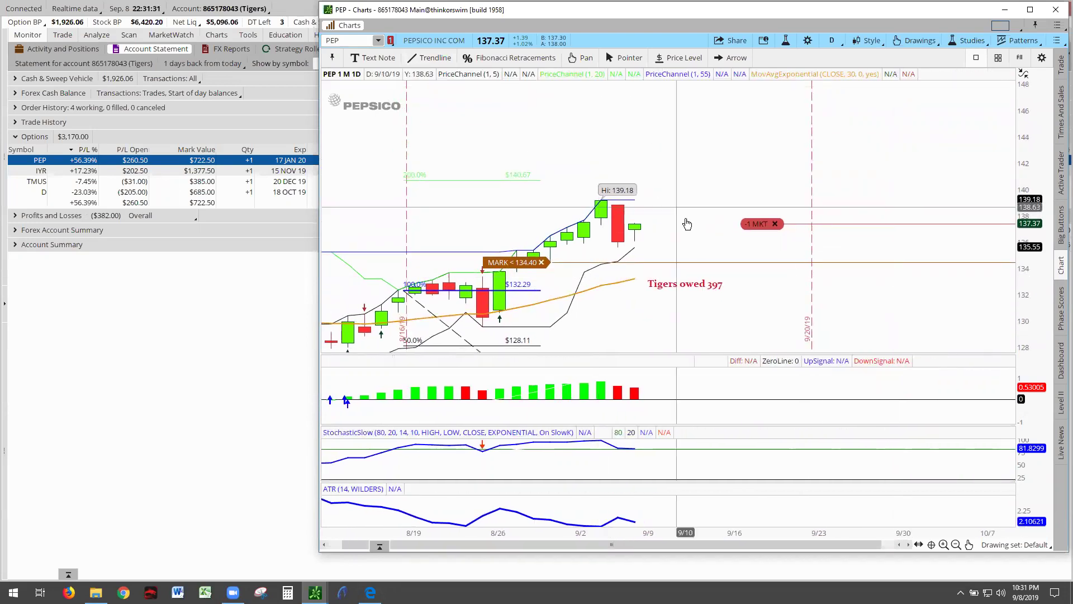
pyautogui.moveTo(715, 121); pyautogui.dragTo(715, 106)
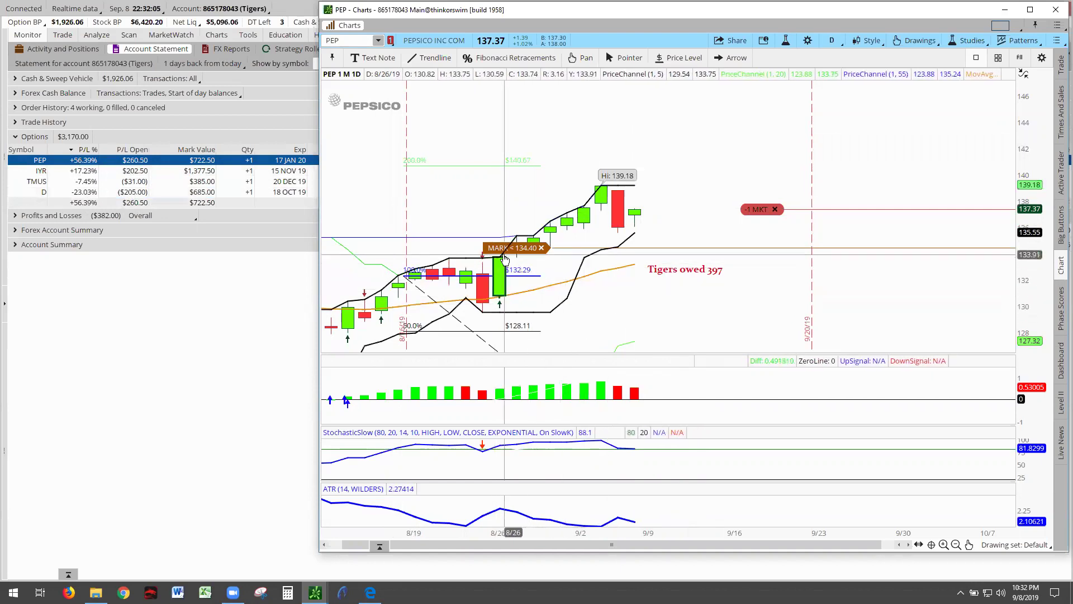
pyautogui.moveTo(497, 252); pyautogui.dragTo(505, 239)
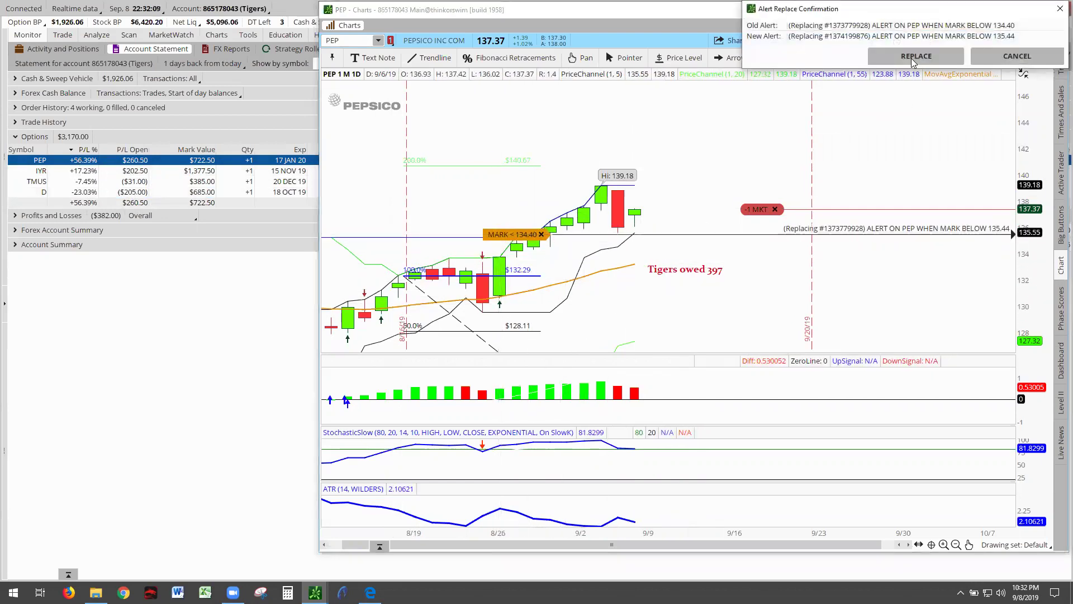
pyautogui.click(915, 57)
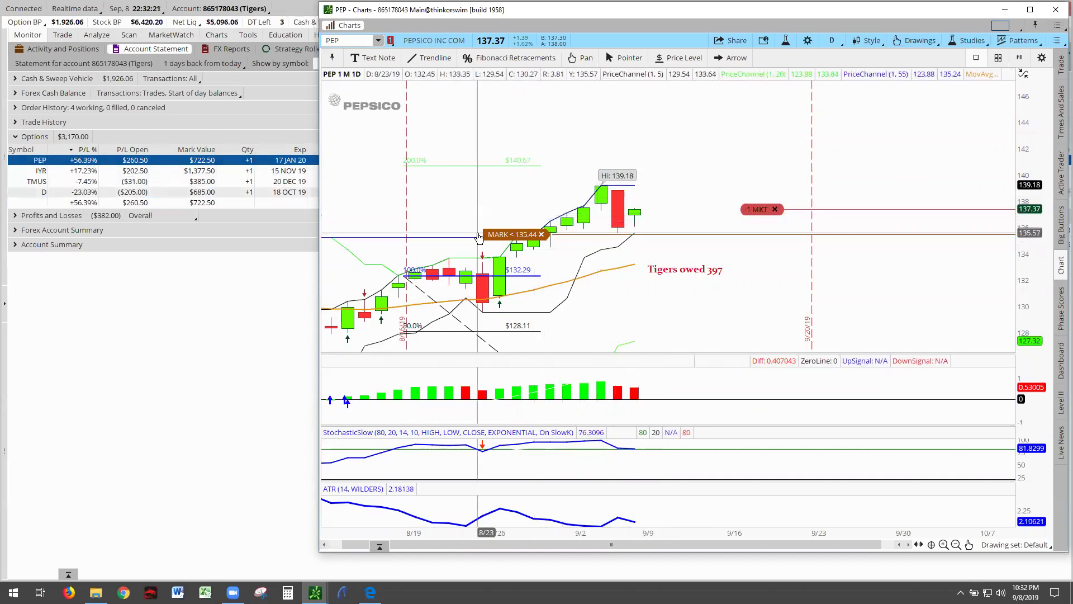
# Send the IYR position to the red-linked chart.
pyautogui.click(40, 171)
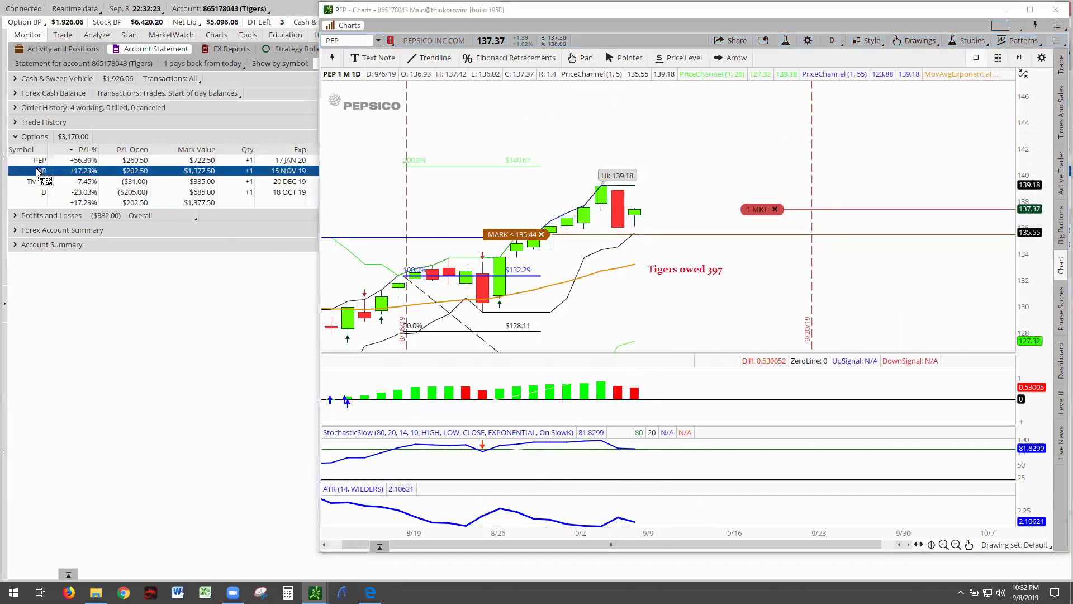
pyautogui.click(39, 171)
pyautogui.moveTo(84, 259)
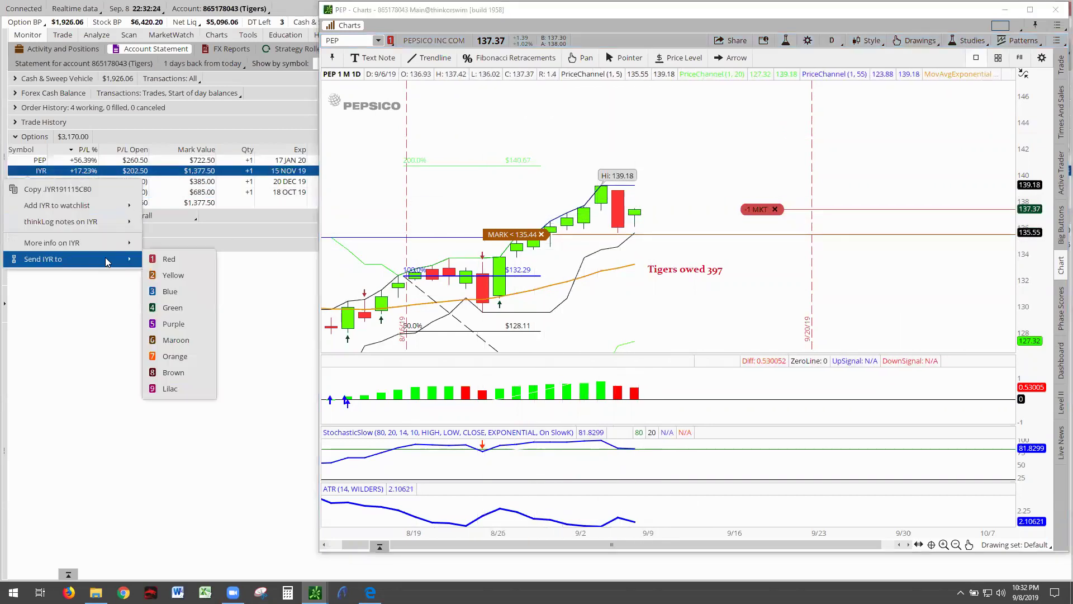
pyautogui.click(170, 259)
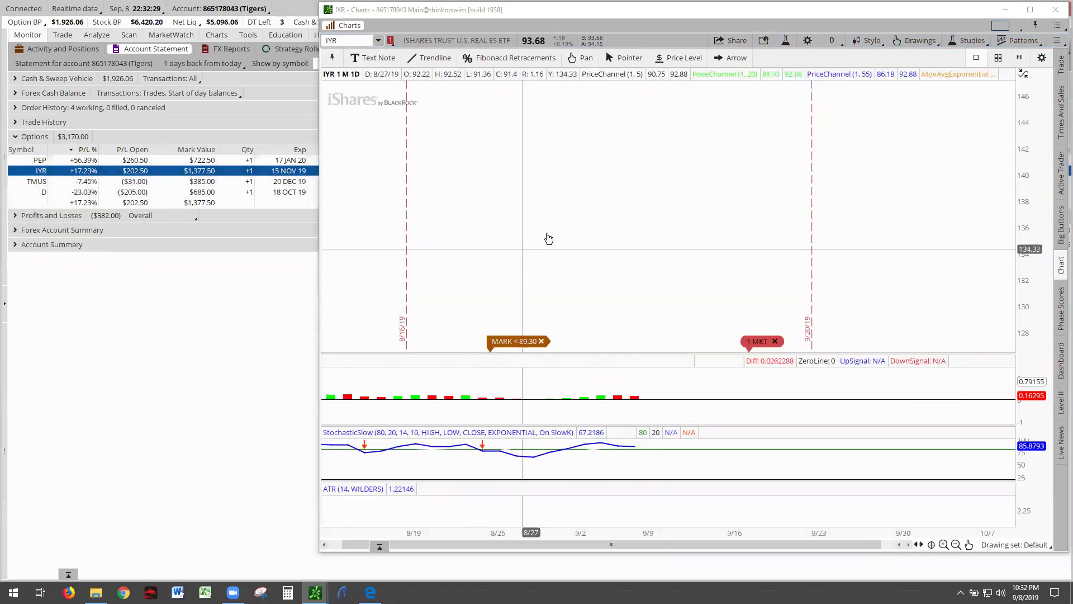
pyautogui.rightClick(590, 213)
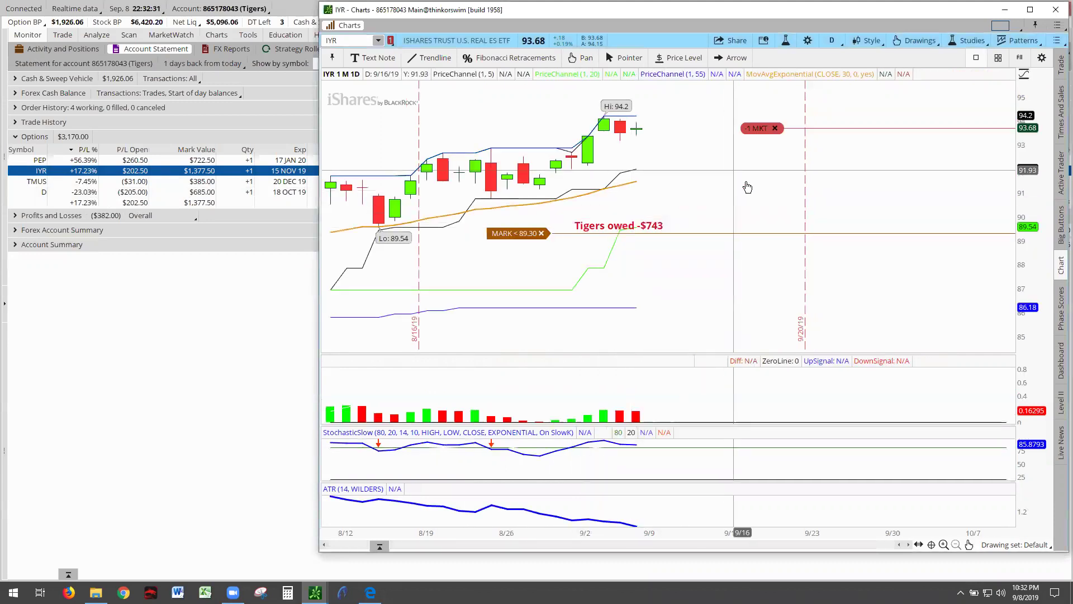
# Rescale the IYR chart and move the 'Tigers owed -$743' note up beside the latest candles.
pyautogui.moveTo(1036, 224); pyautogui.dragTo(1037, 202)
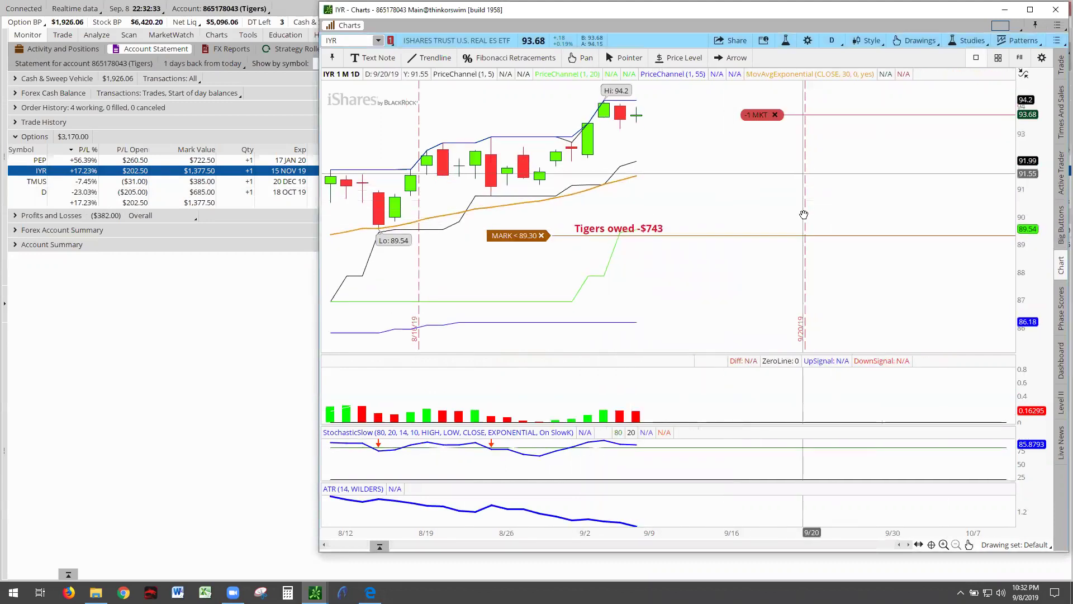
pyautogui.moveTo(802, 215); pyautogui.dragTo(796, 232)
pyautogui.moveTo(624, 285); pyautogui.dragTo(680, 203)
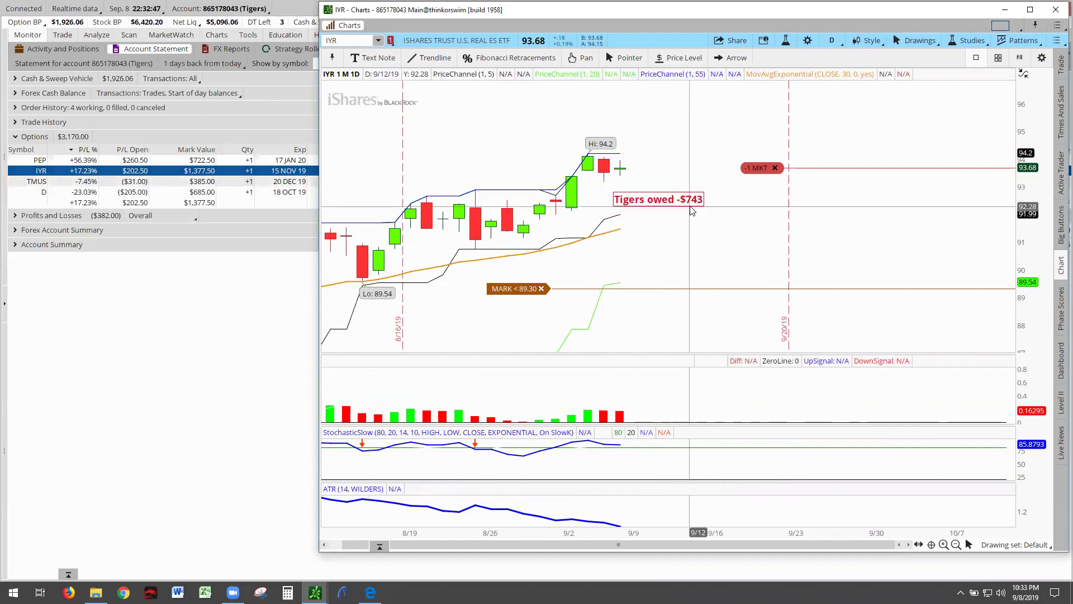
pyautogui.moveTo(693, 209)
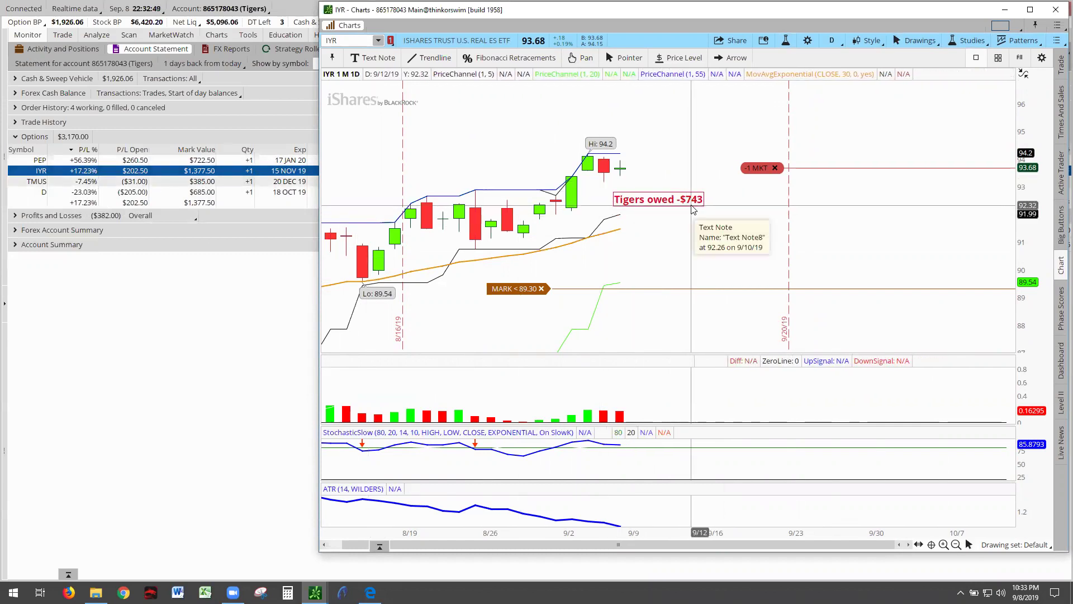
# Show TMUS on the Red-linked chart, autozoom it, and raise the 'Alpha owed -$478' note above the candles.
pyautogui.click(35, 183)
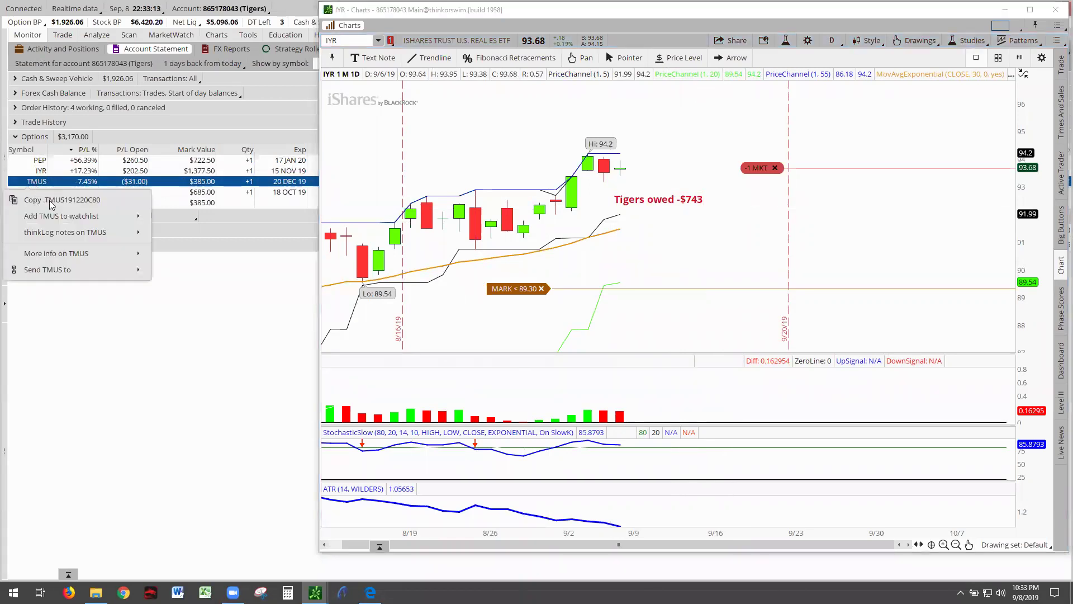
pyautogui.moveTo(131, 270)
pyautogui.click(176, 272)
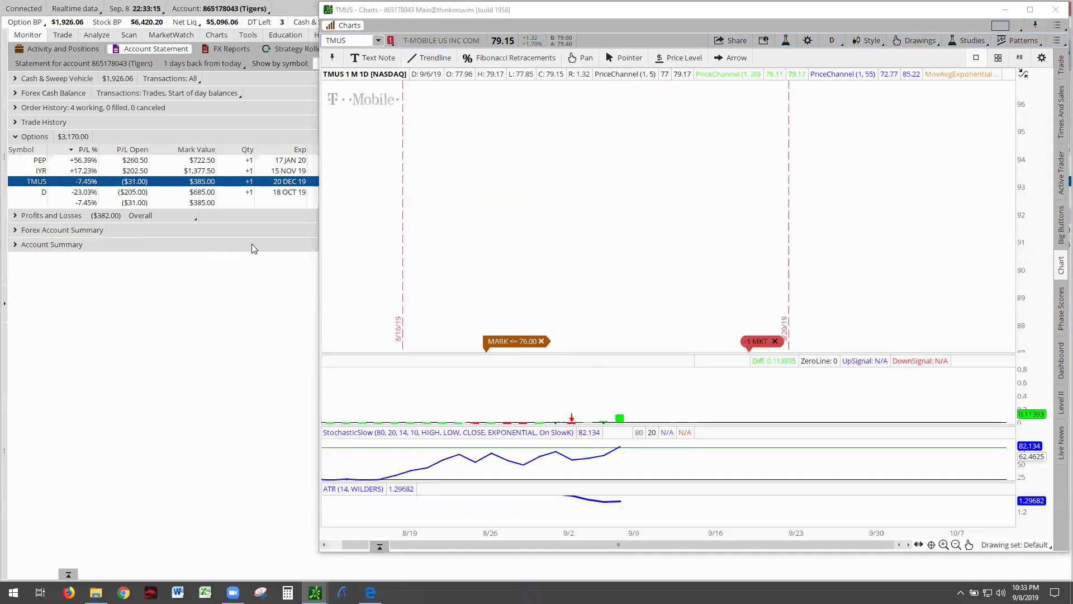
pyautogui.rightClick(546, 224)
pyautogui.click(590, 235)
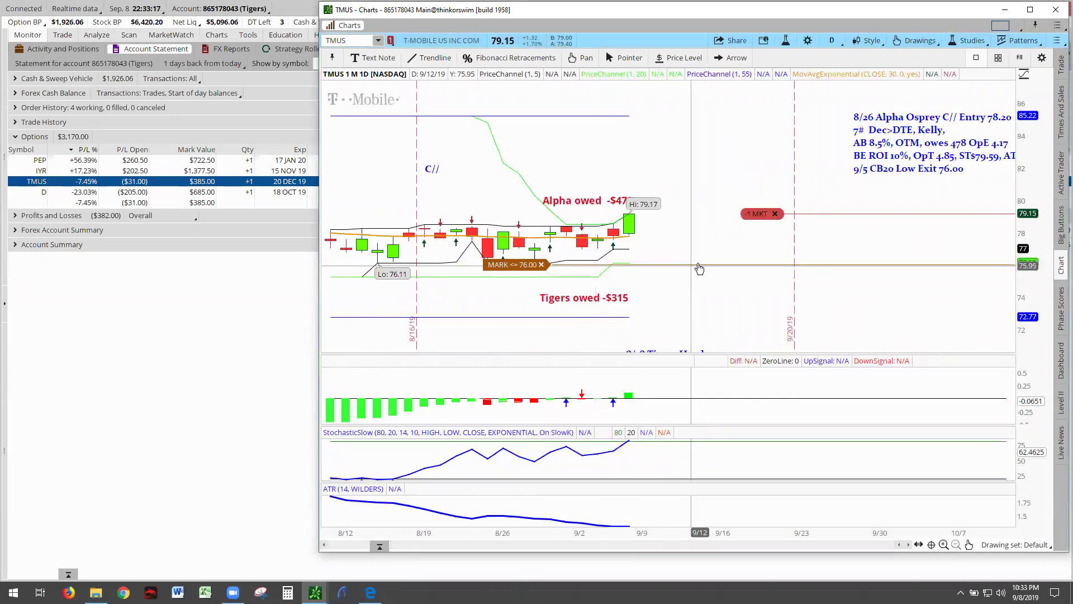
pyautogui.moveTo(587, 203); pyautogui.dragTo(586, 147)
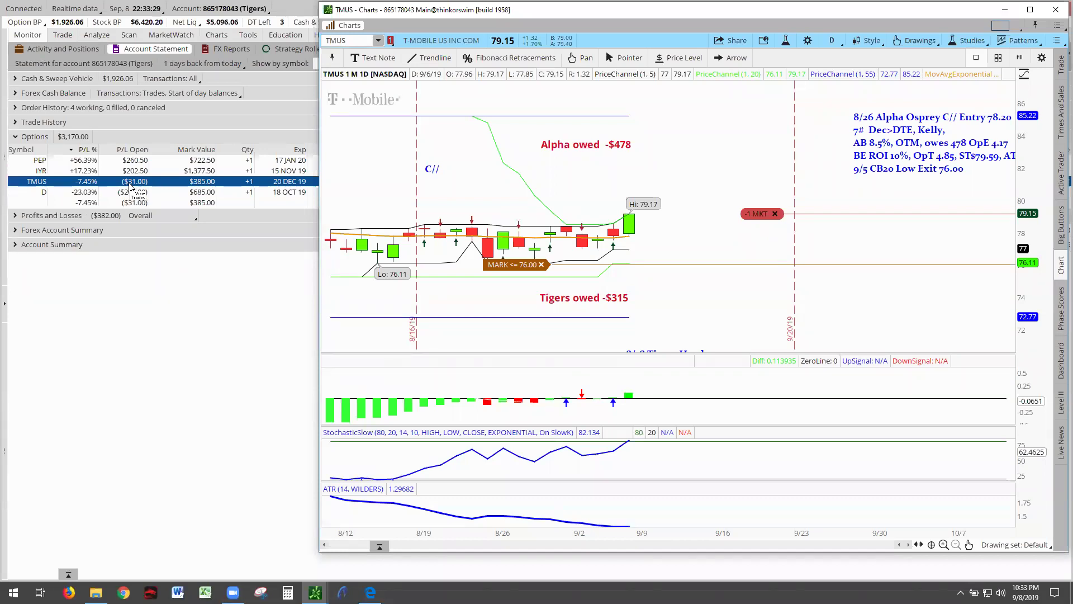
# Chart D on the linked chart and adjust the price scale to reveal the -1 STP order.
pyautogui.click(46, 193)
pyautogui.moveTo(58, 281)
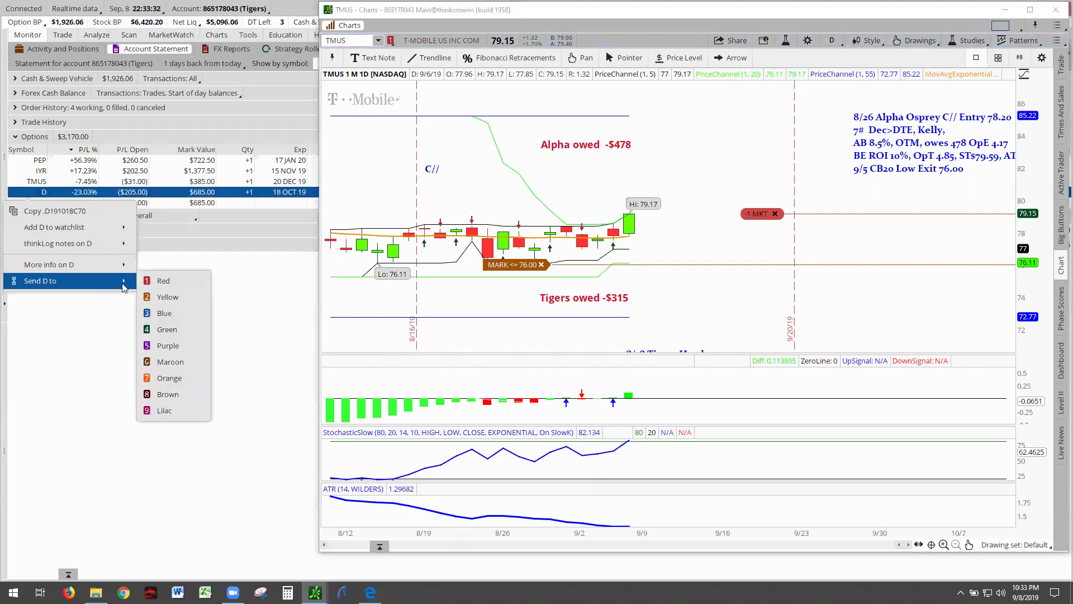
pyautogui.click(163, 281)
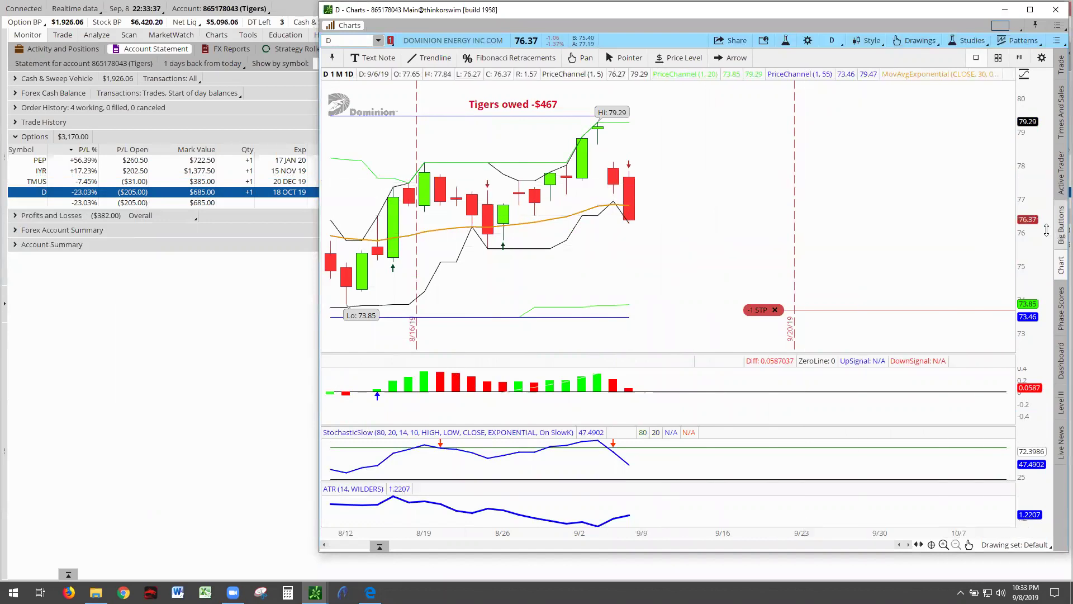
pyautogui.moveTo(1047, 230); pyautogui.dragTo(1047, 240)
pyautogui.moveTo(721, 139); pyautogui.dragTo(721, 208)
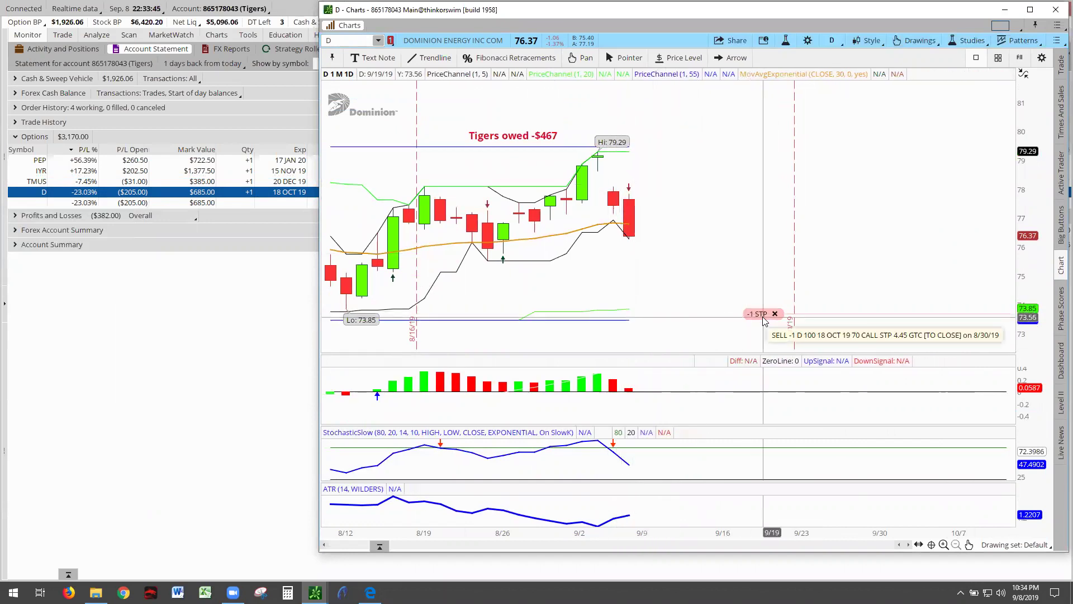
# Bring the promo PDF in Edge forward from the taskbar.
pyautogui.moveTo(763, 317)
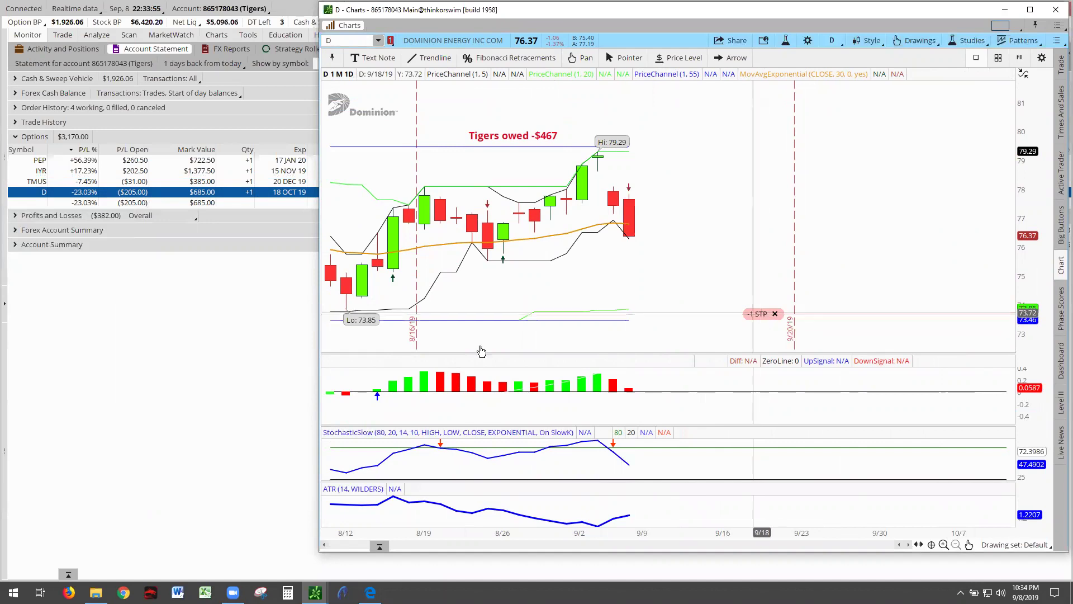
pyautogui.click(191, 343)
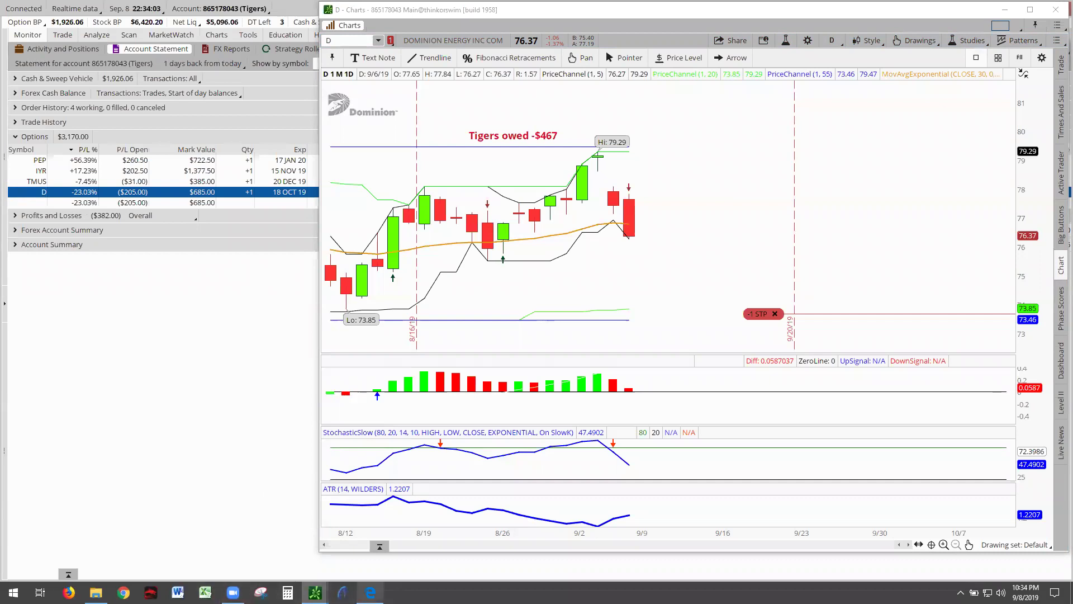
pyautogui.click(370, 593)
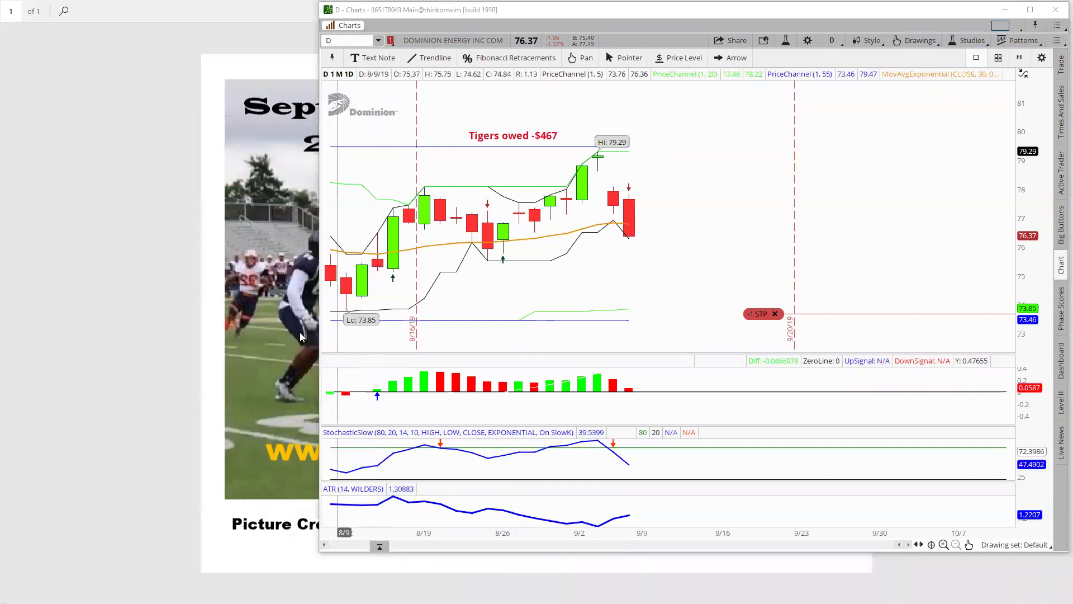
# Unpin the Charts window so the 'ROKU regains to 205% Profit' slide shows full-screen in Edge.
pyautogui.click(1035, 25)
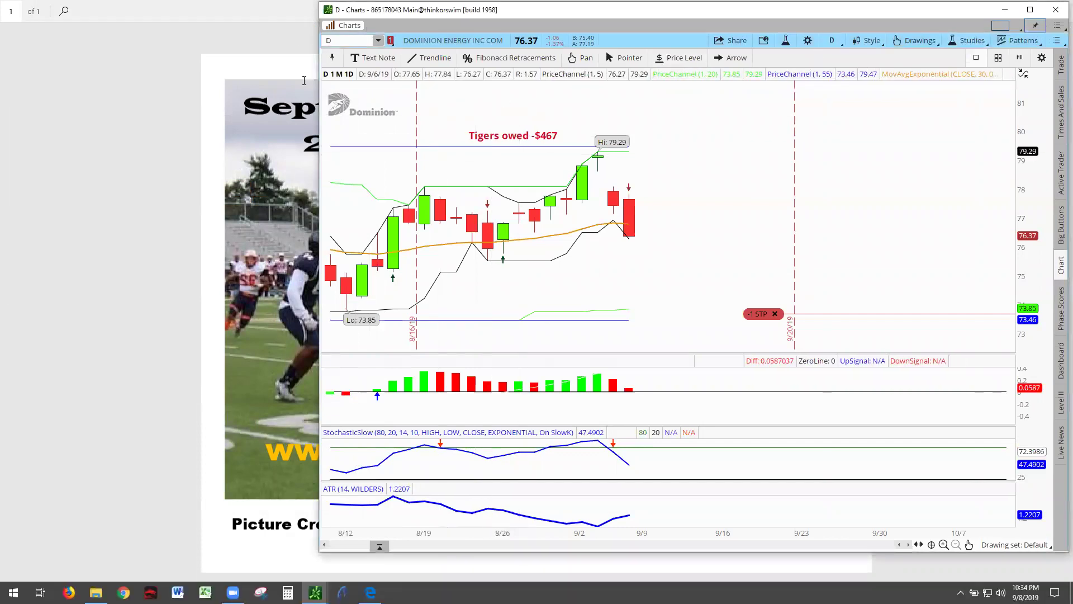
pyautogui.click(408, 140)
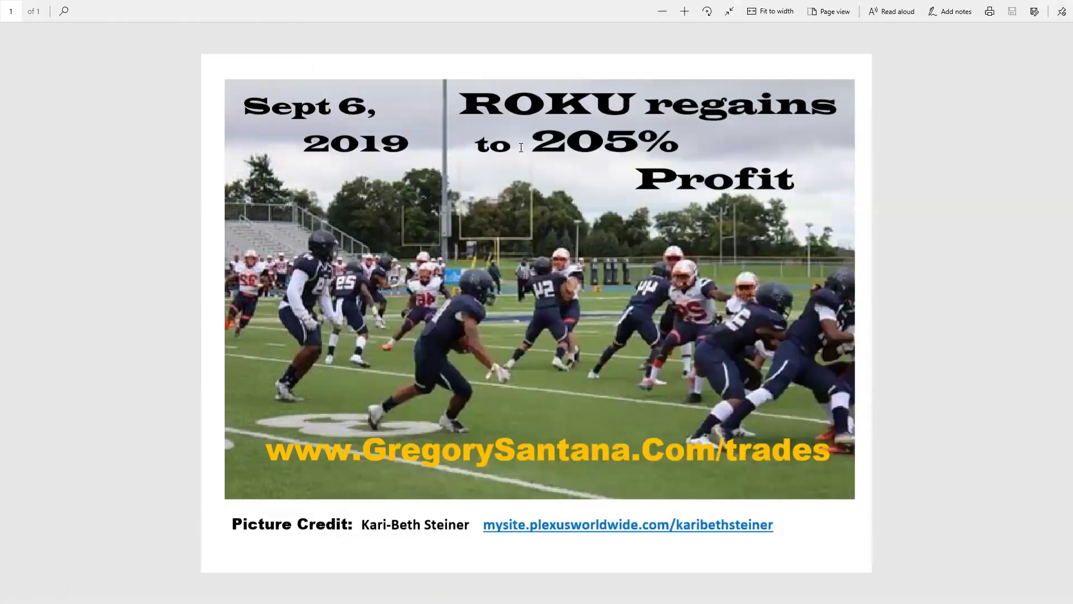